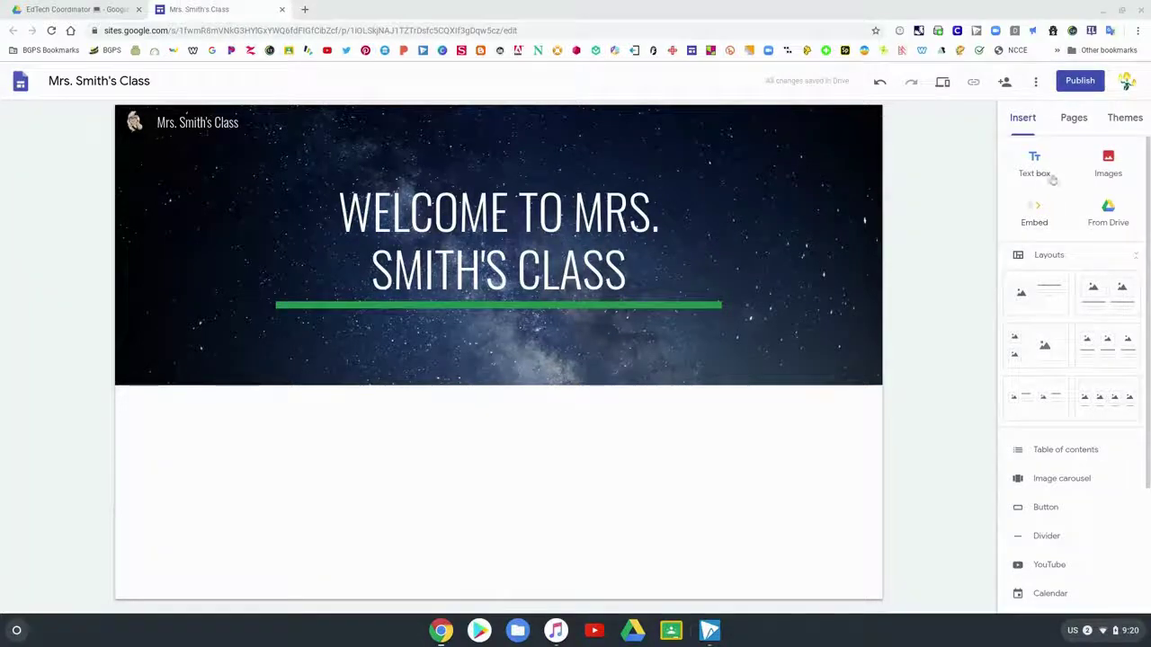
# Step: Create three new pages named About Me, Subjects and Resources from the Pages list
pyautogui.click(1076, 118)
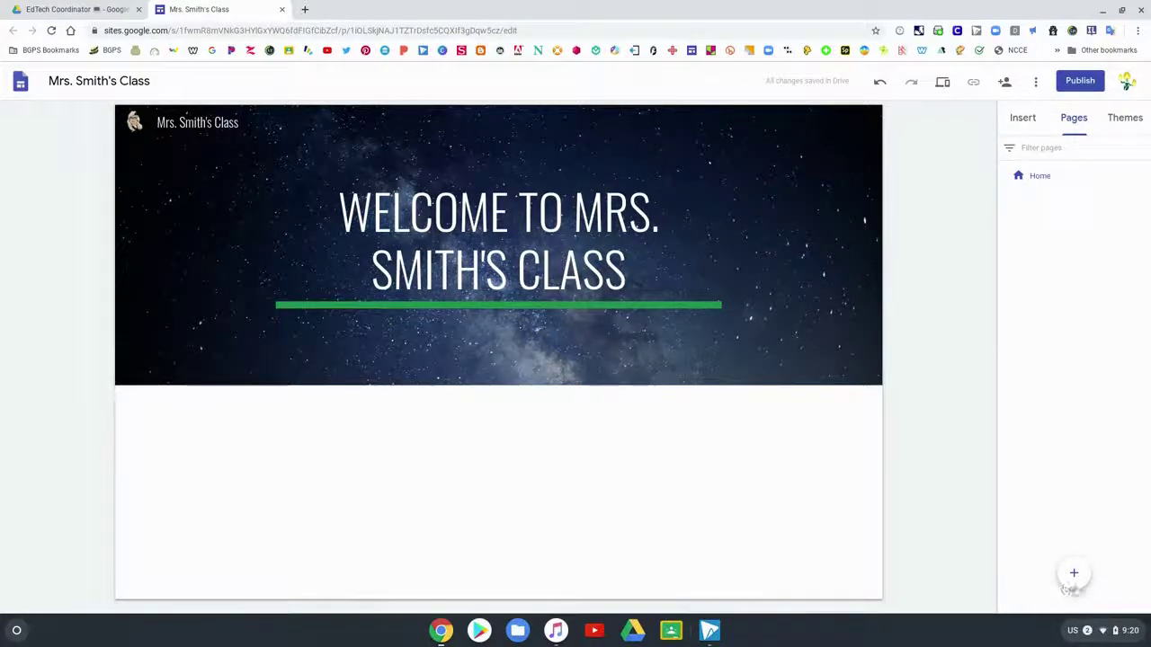
pyautogui.click(1075, 576)
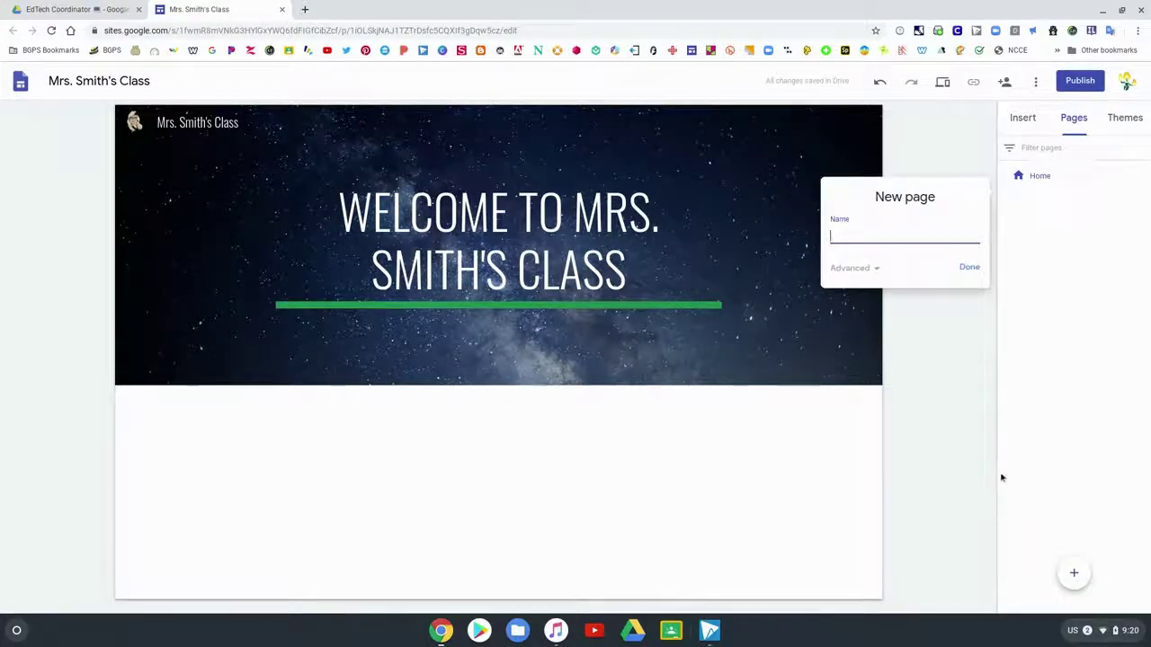
pyautogui.write('About Me')
pyautogui.press('Return')
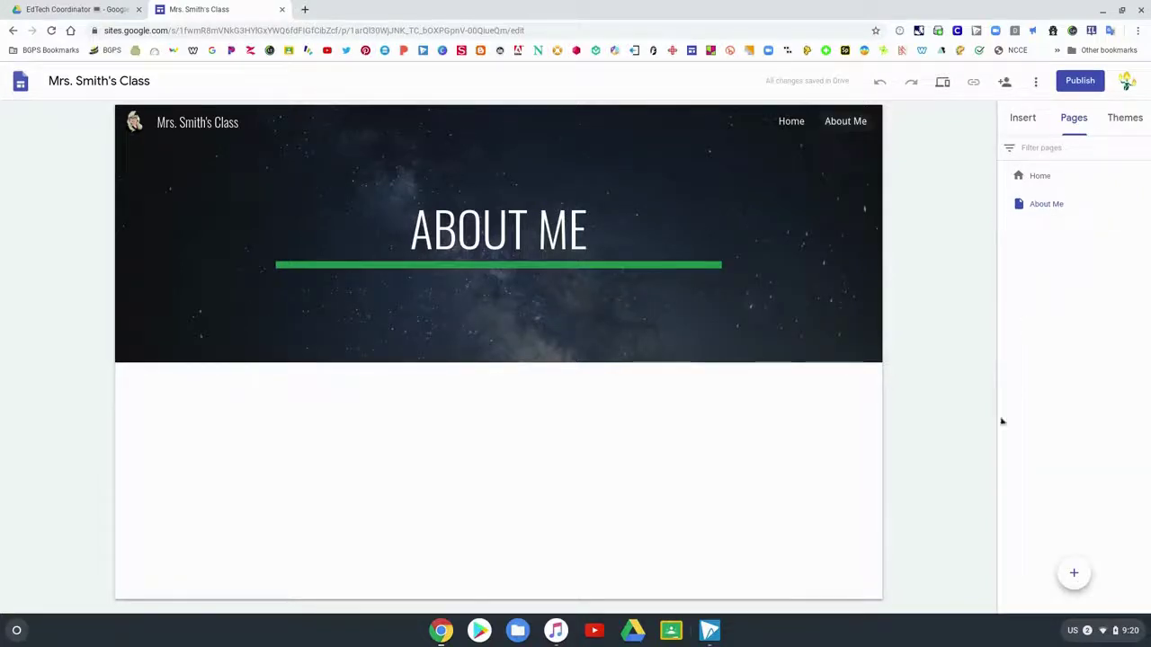
pyautogui.click(1075, 576)
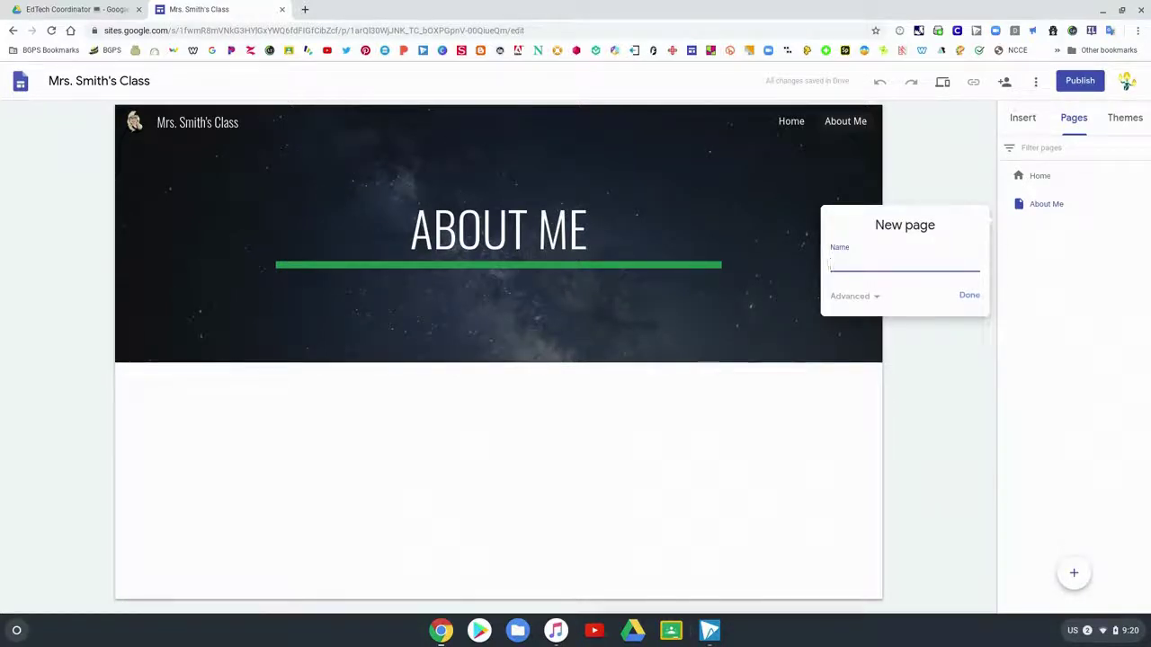
pyautogui.write('Subjects')
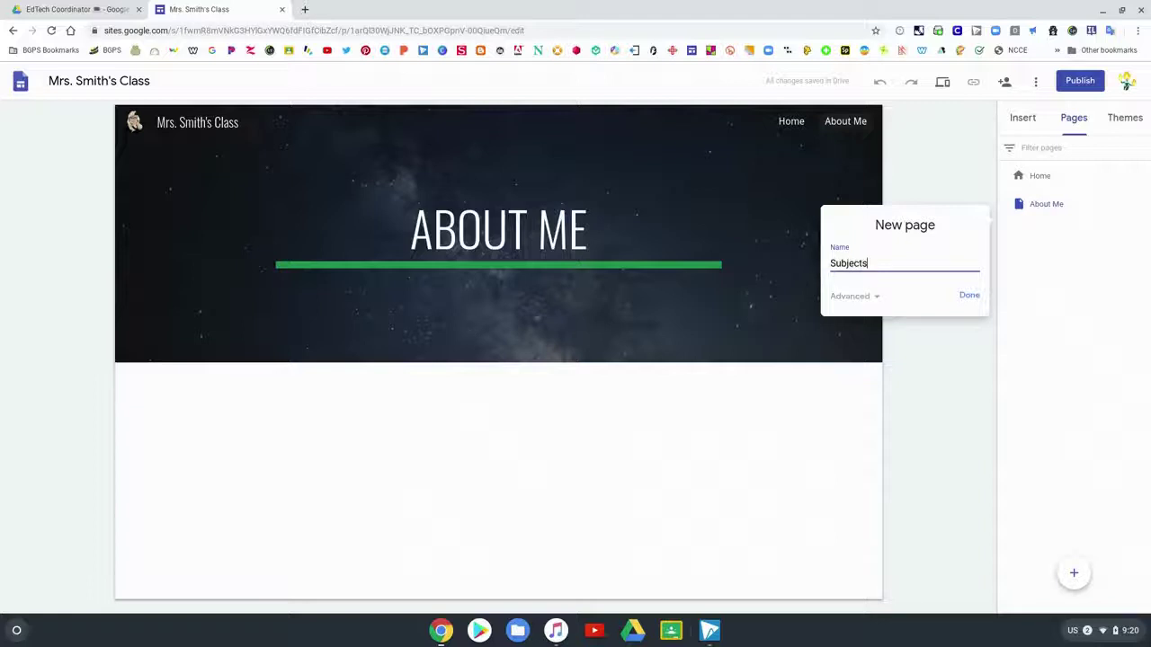
pyautogui.press('Return')
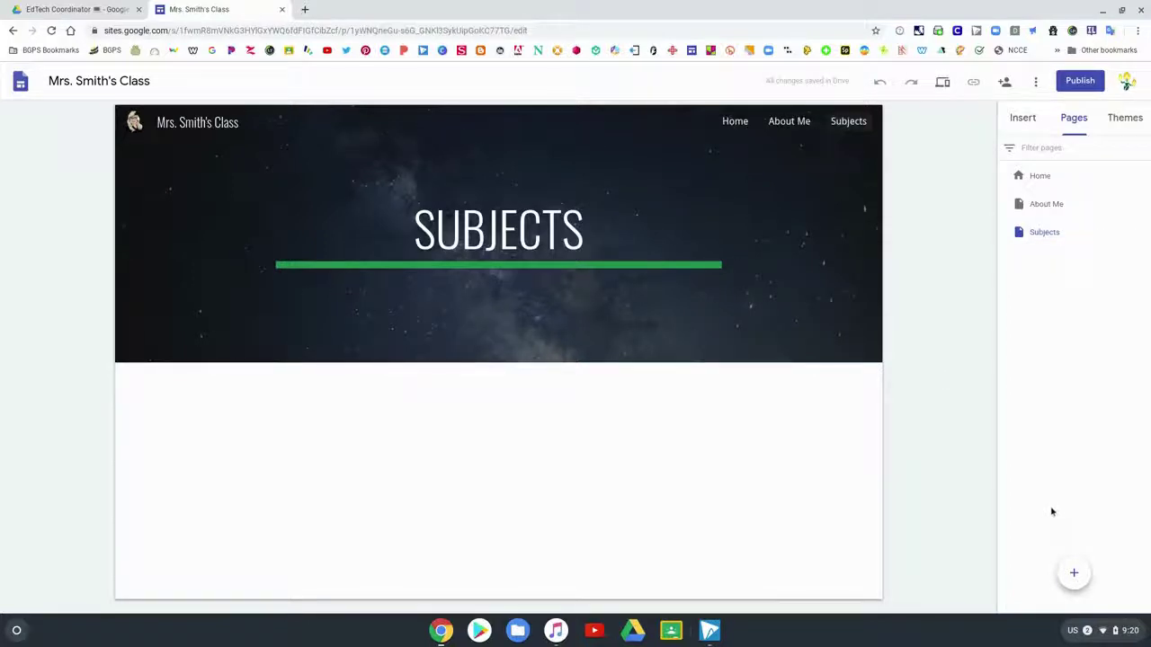
pyautogui.moveTo(1074, 574)
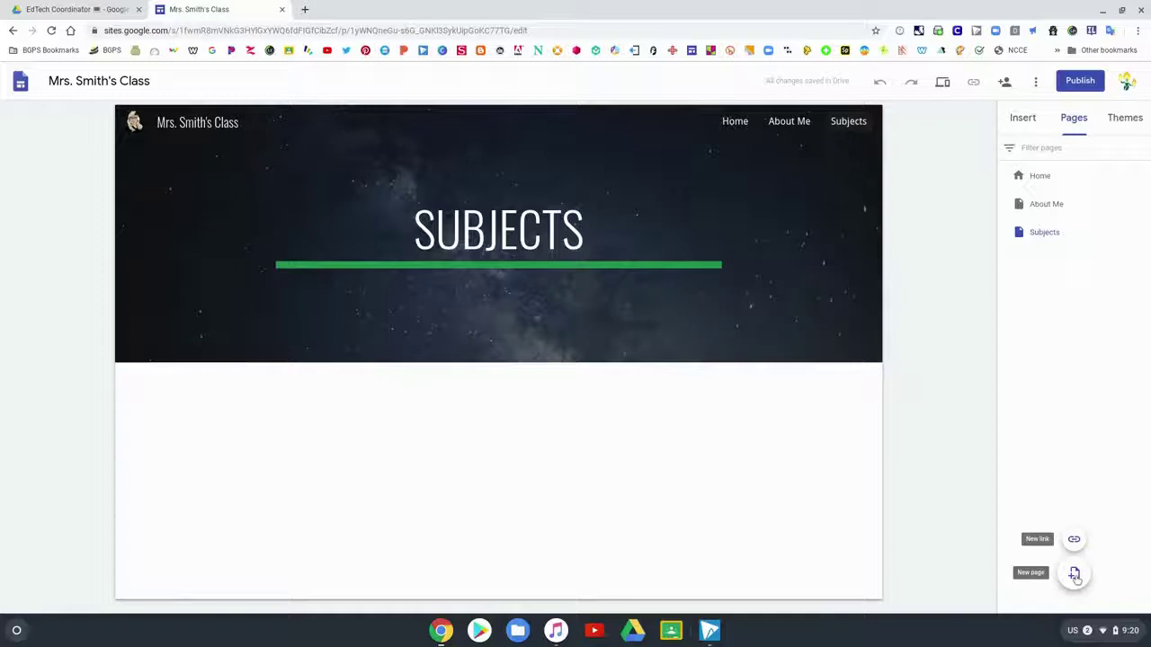
pyautogui.click(1074, 575)
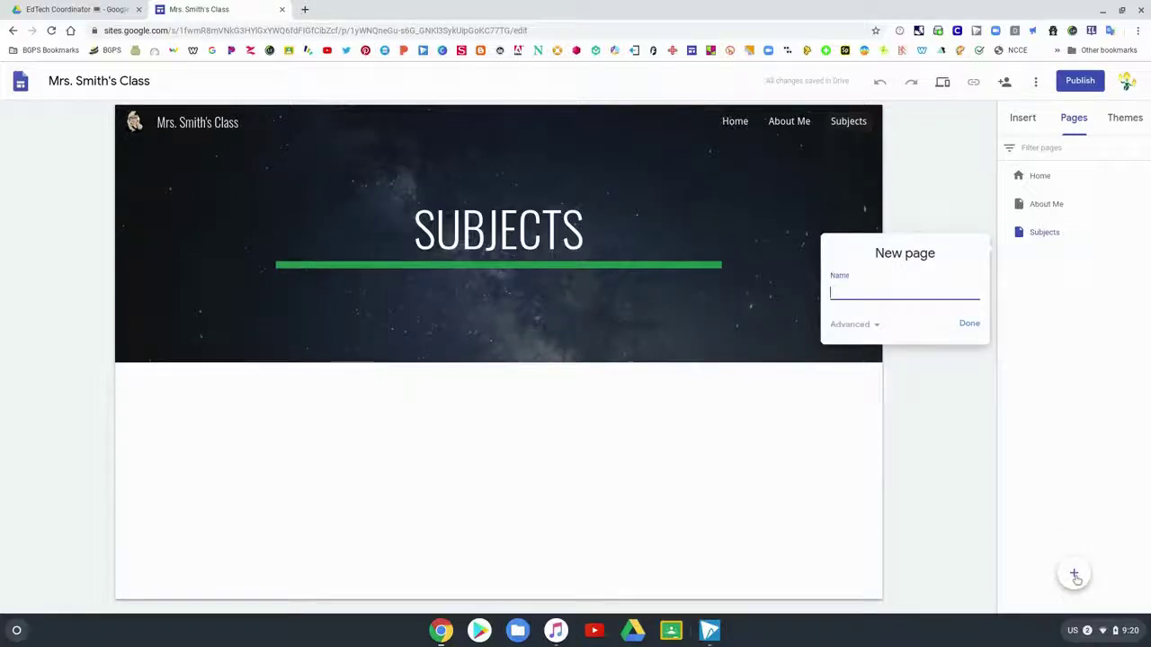
pyautogui.write('Resources')
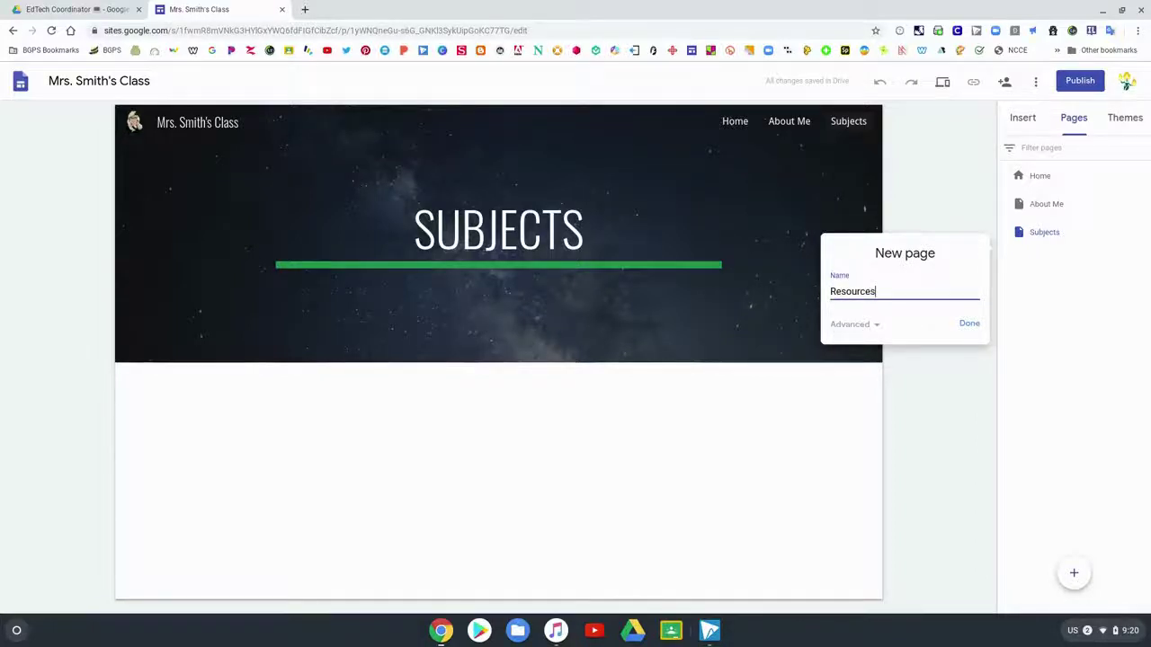
pyautogui.press('Return')
pyautogui.moveTo(1073, 573)
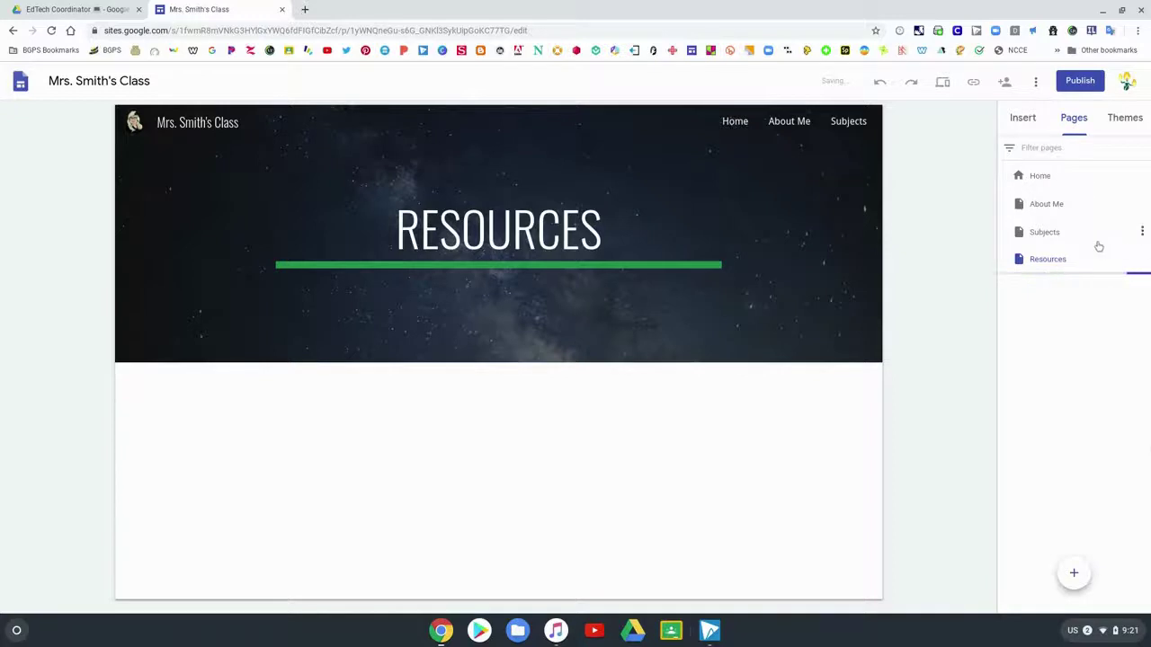
# Step: Rename the Resources page to Class Resources in its page properties
pyautogui.click(1142, 232)
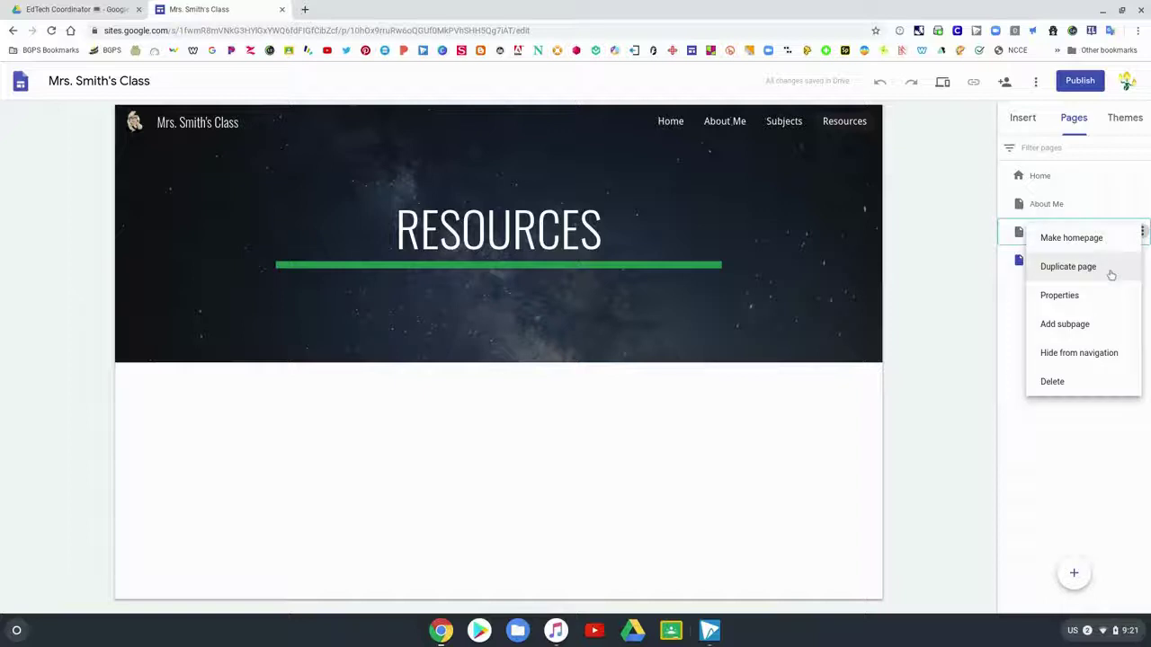
pyautogui.click(1110, 298)
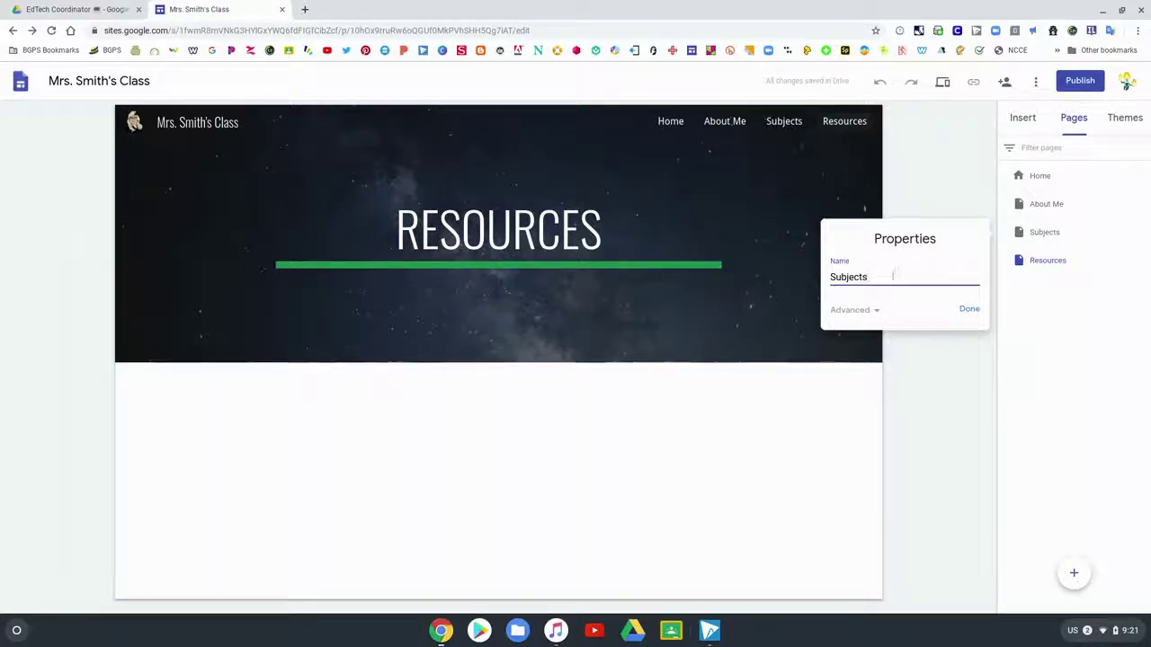
pyautogui.click(972, 311)
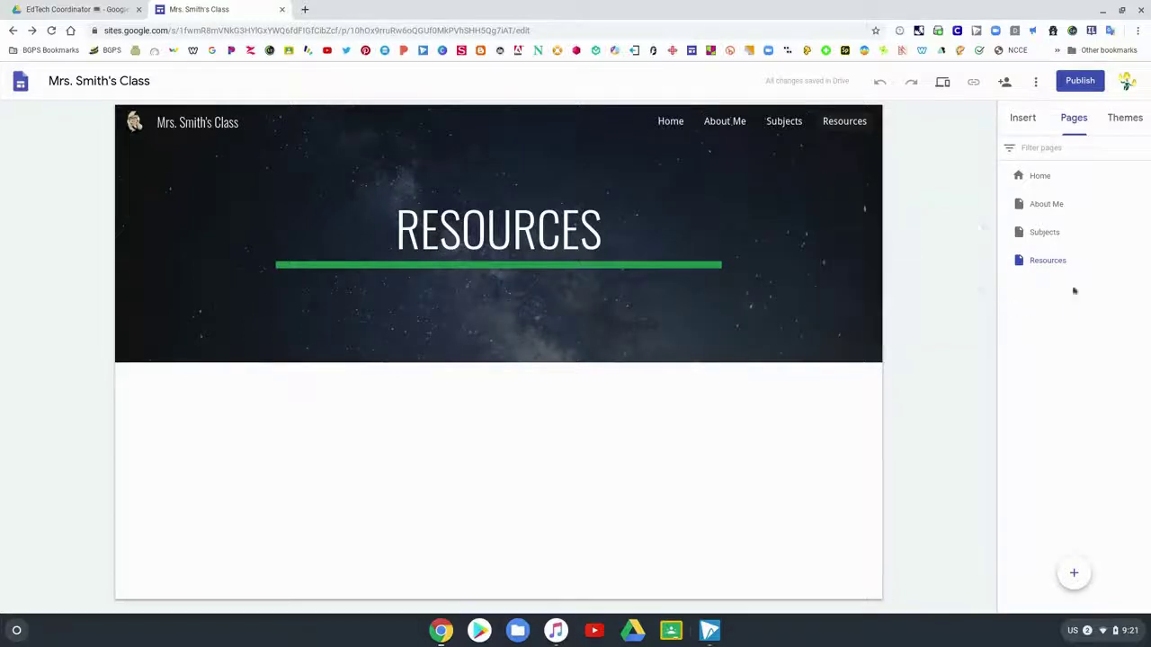
pyautogui.click(1142, 260)
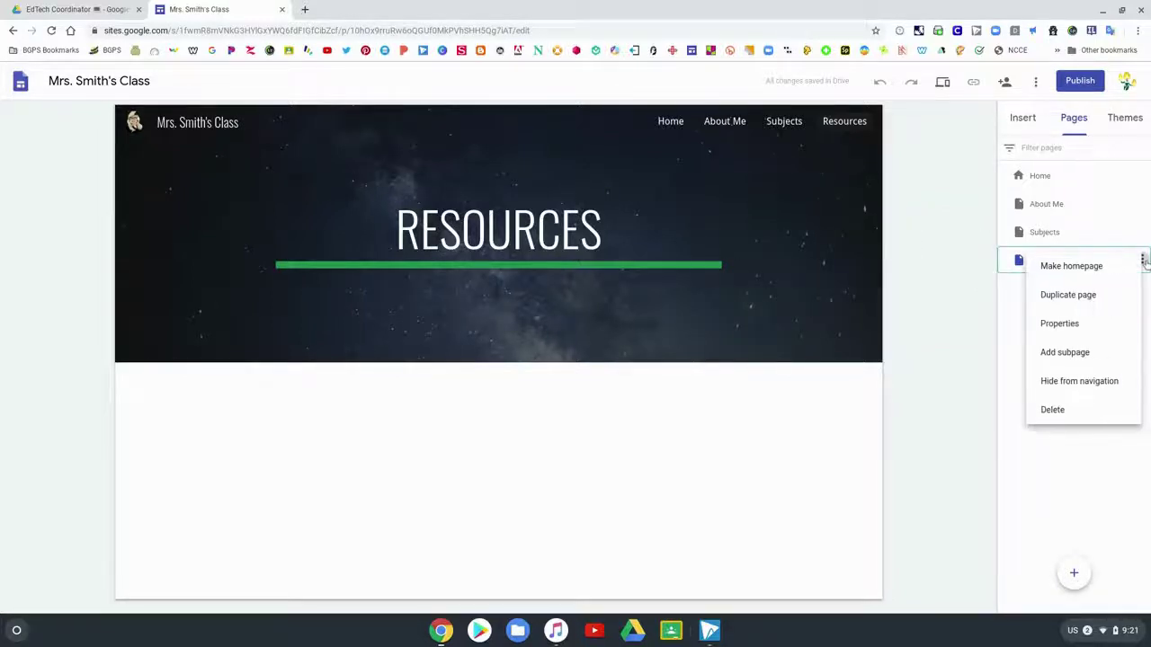
pyautogui.click(1061, 323)
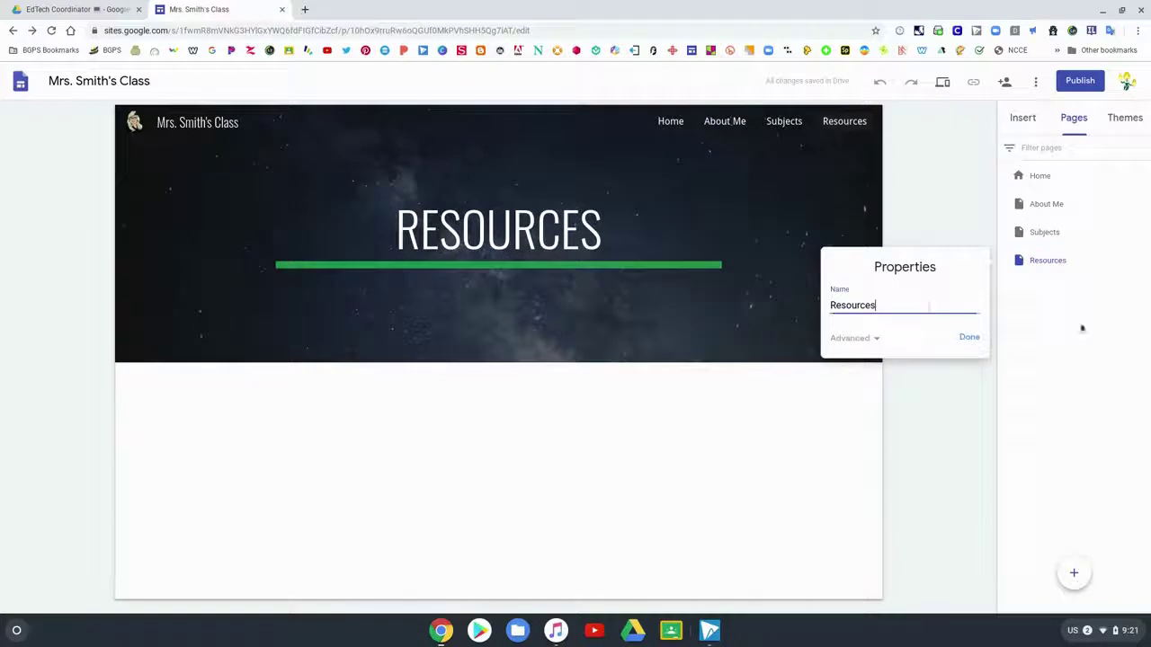
pyautogui.moveTo(923, 308); pyautogui.dragTo(801, 307)
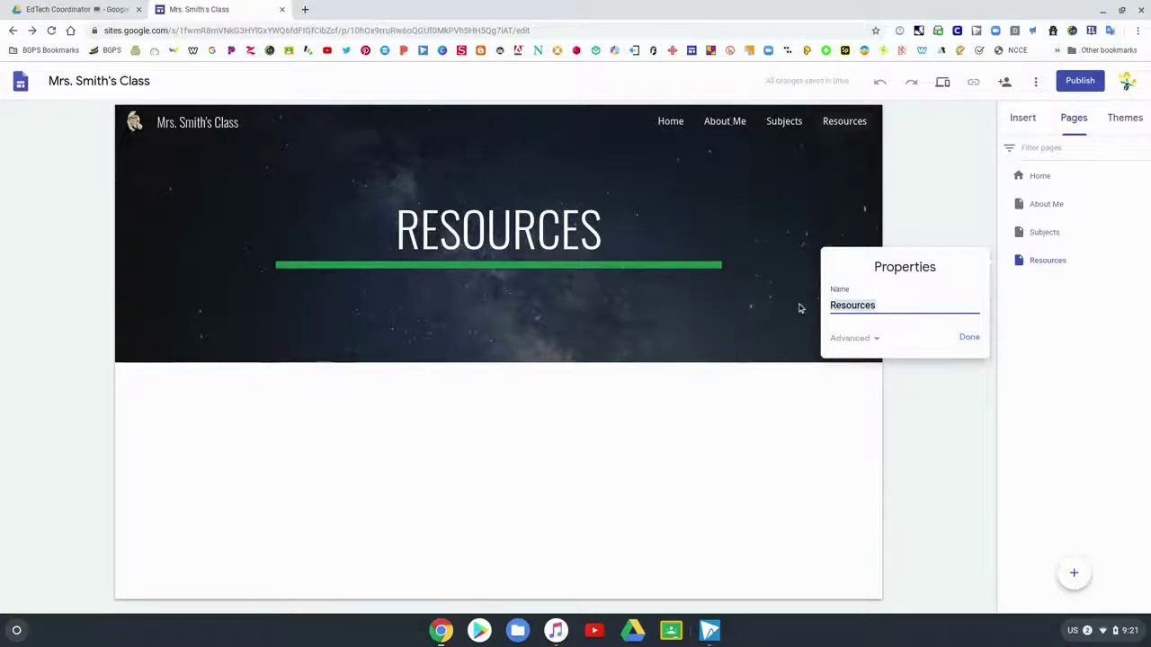
pyautogui.write('Clas')
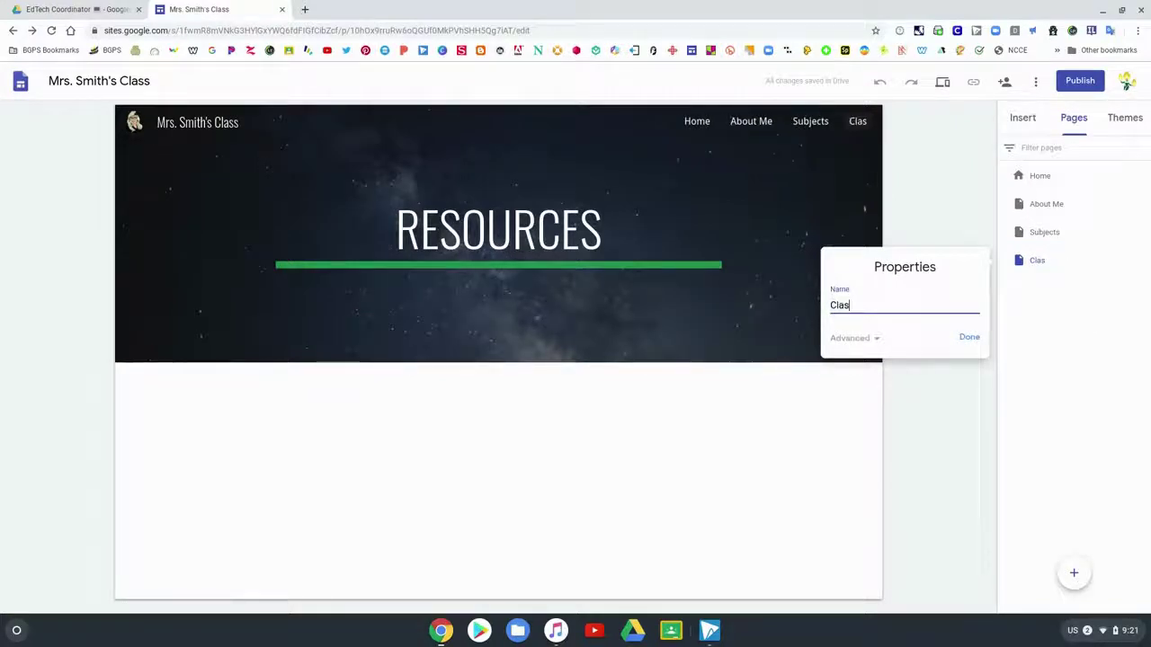
pyautogui.write('s Resource')
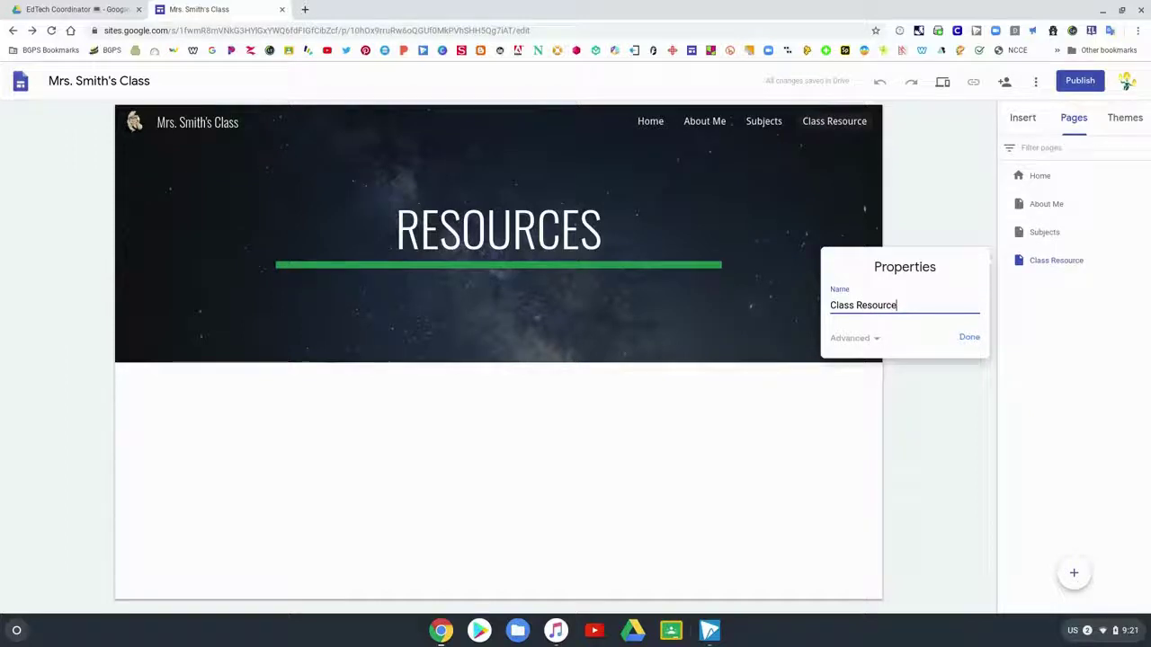
pyautogui.write('s')
pyautogui.press('Return')
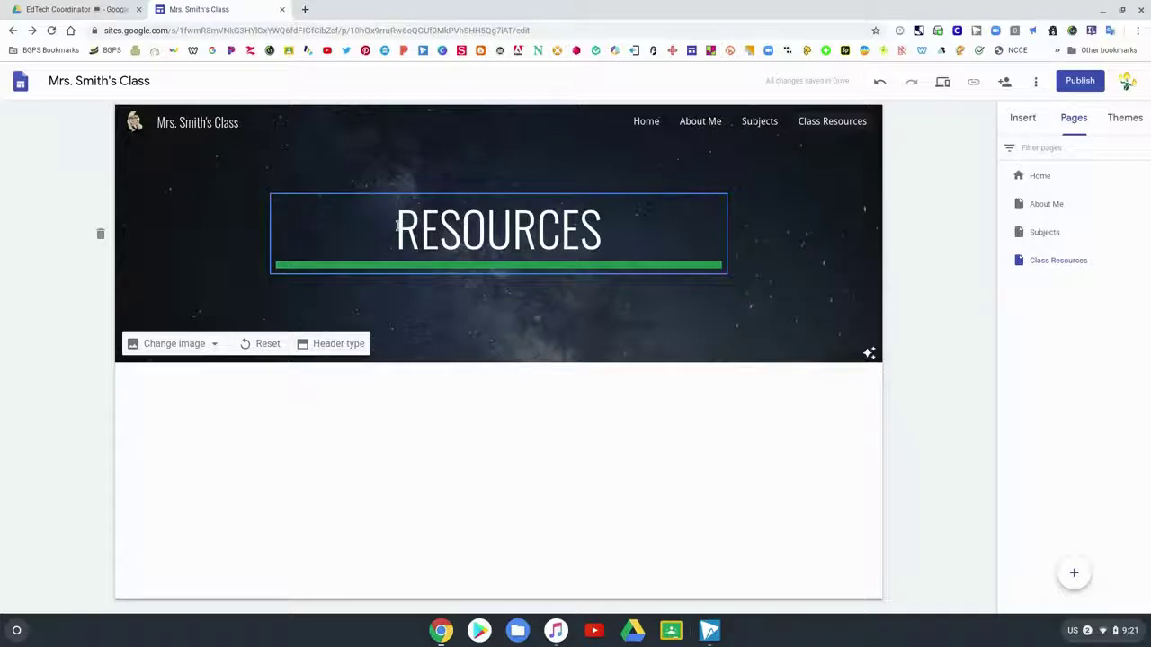
# Step: Change the page's header title to read CLASS RESOURCES
pyautogui.click(397, 225)
pyautogui.write('Clas')
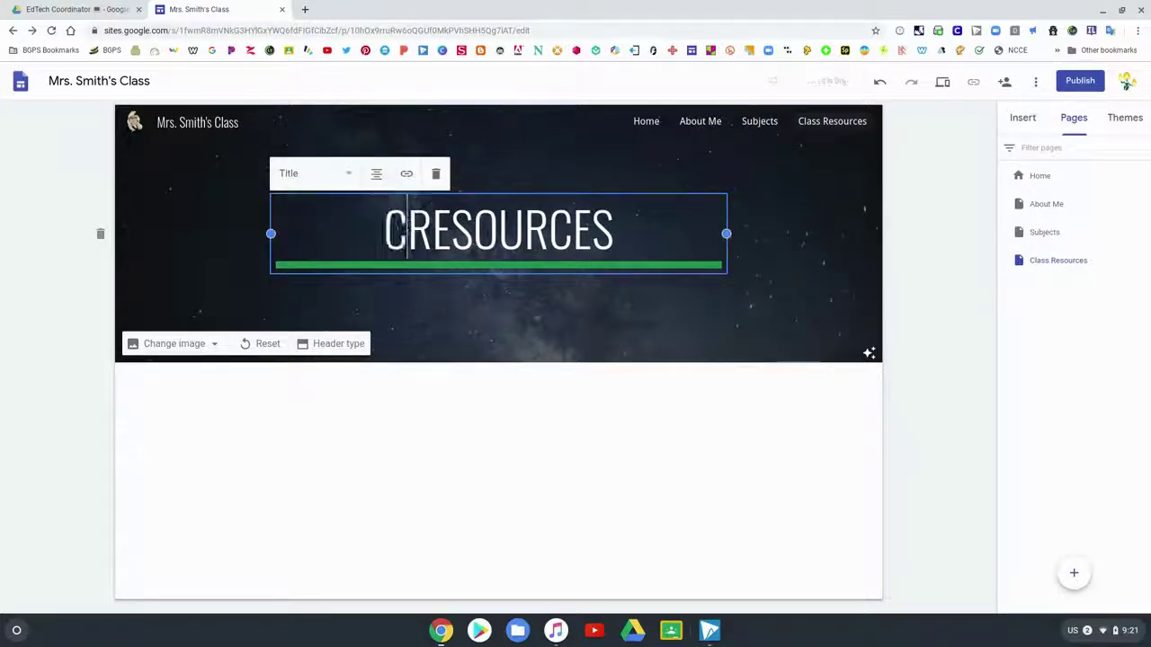
pyautogui.write('s')
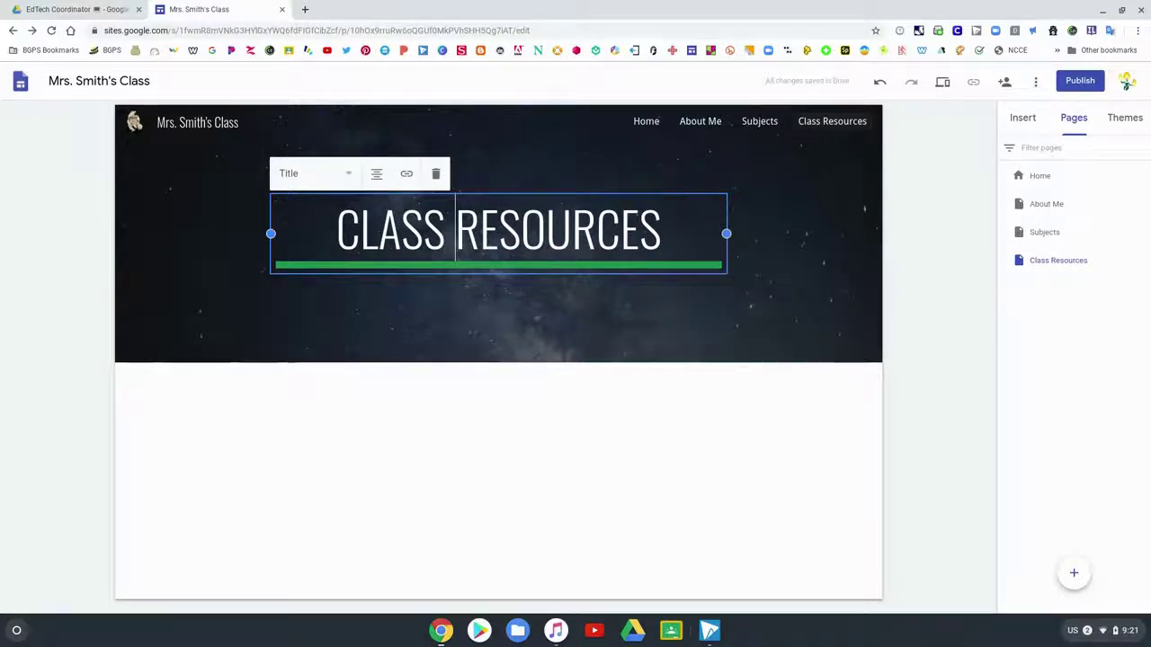
pyautogui.click(1112, 336)
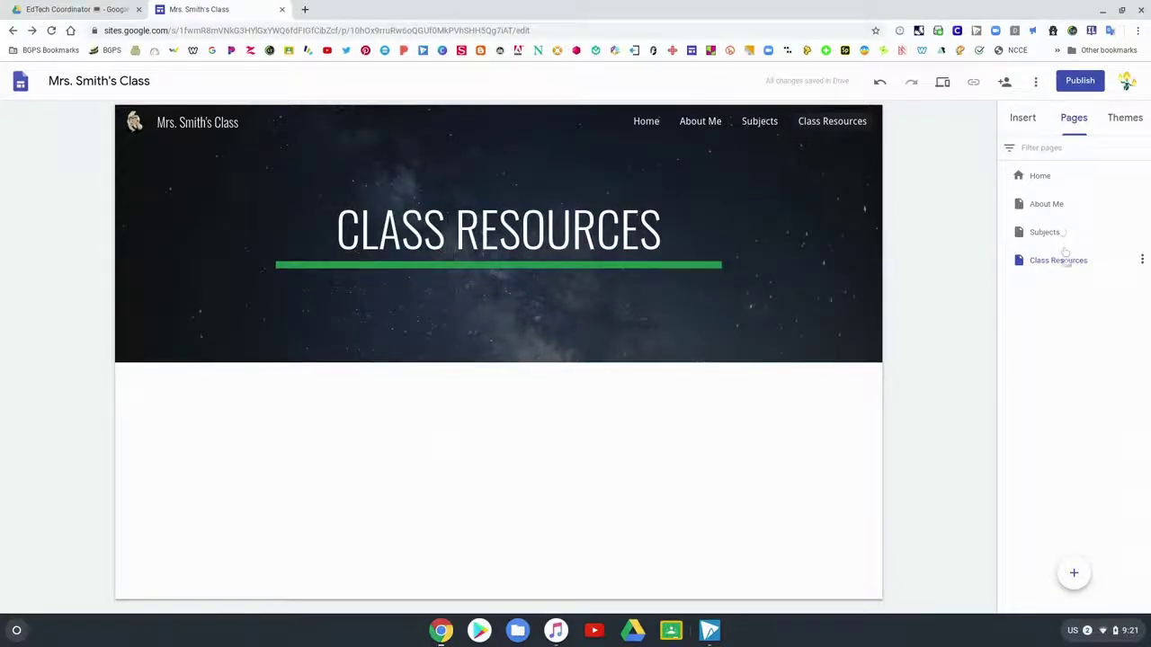
pyautogui.click(1142, 232)
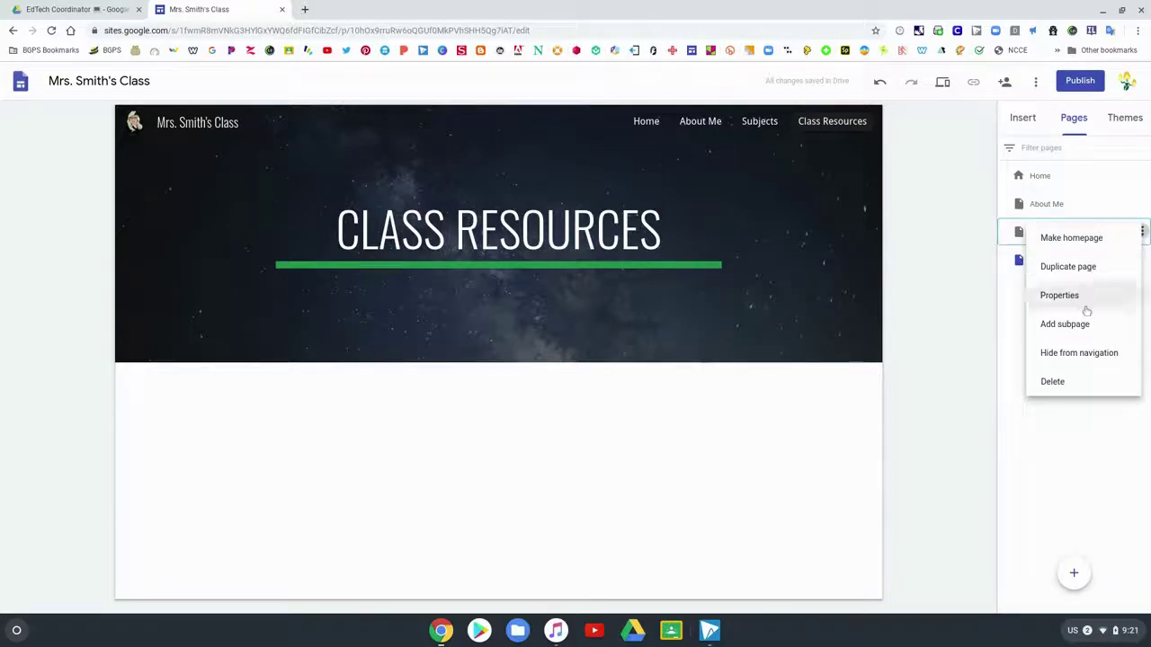
pyautogui.click(1104, 356)
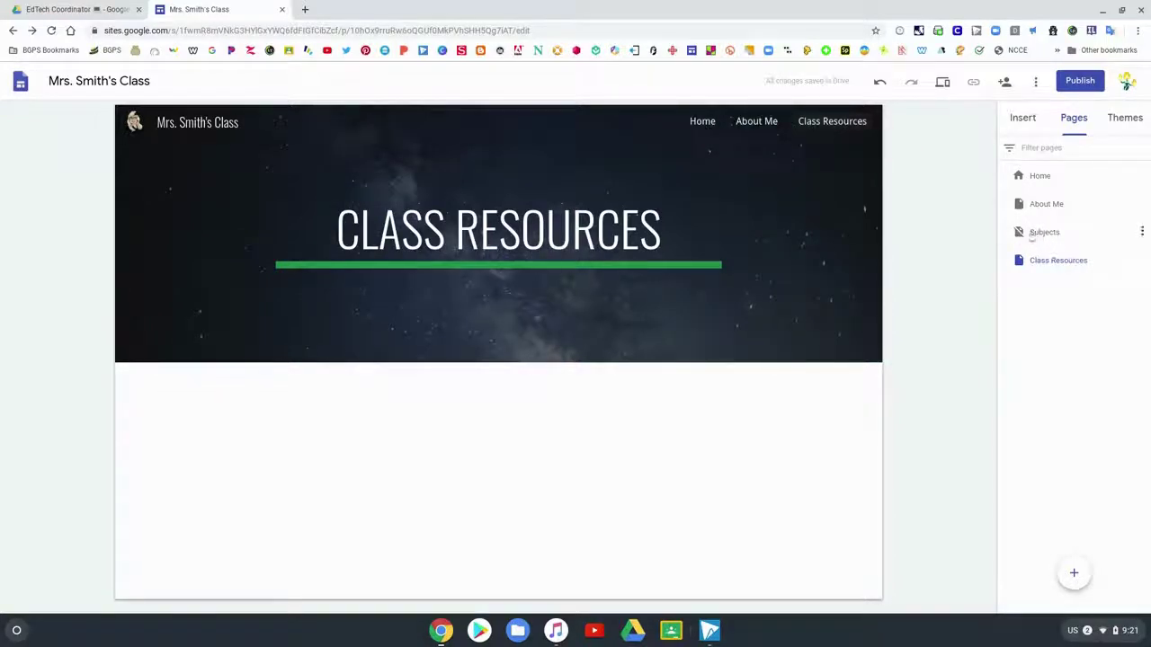
pyautogui.click(1141, 232)
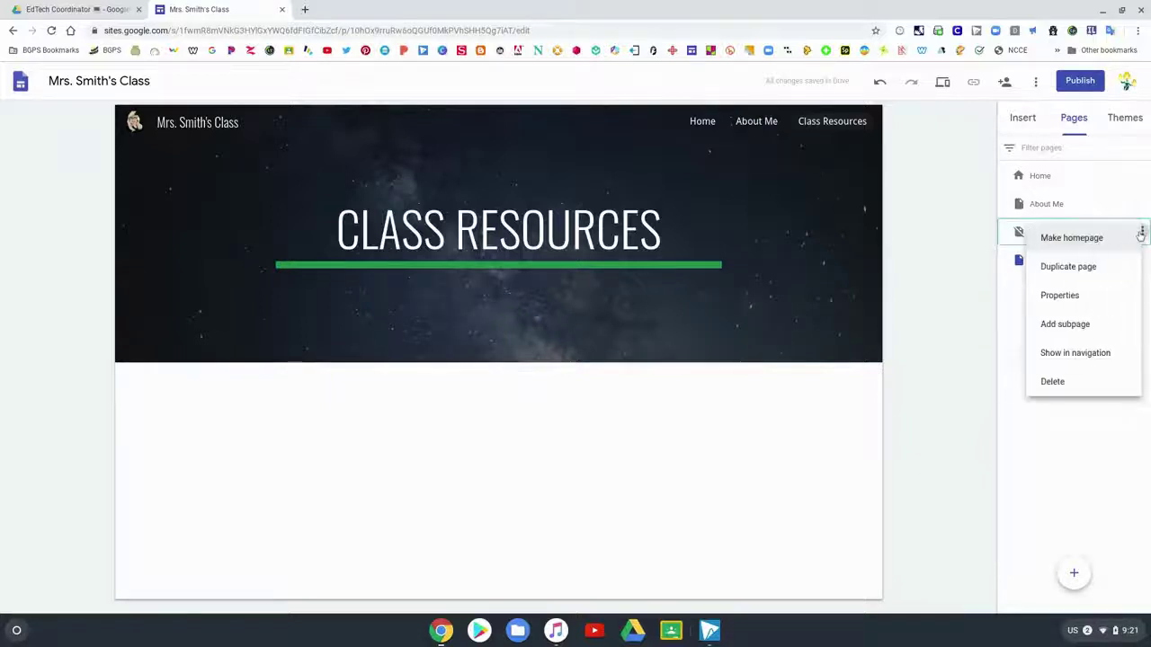
pyautogui.click(1075, 353)
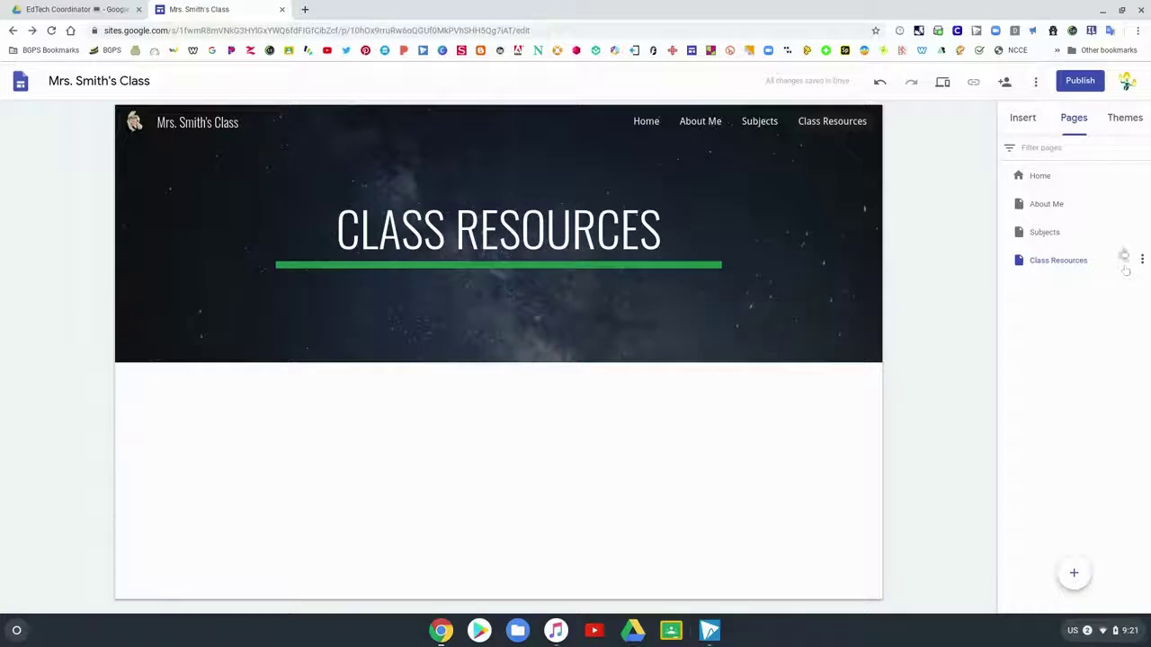
# Step: Add Math, Science and History as subpages of Subjects and collapse the Subjects group
pyautogui.click(1141, 232)
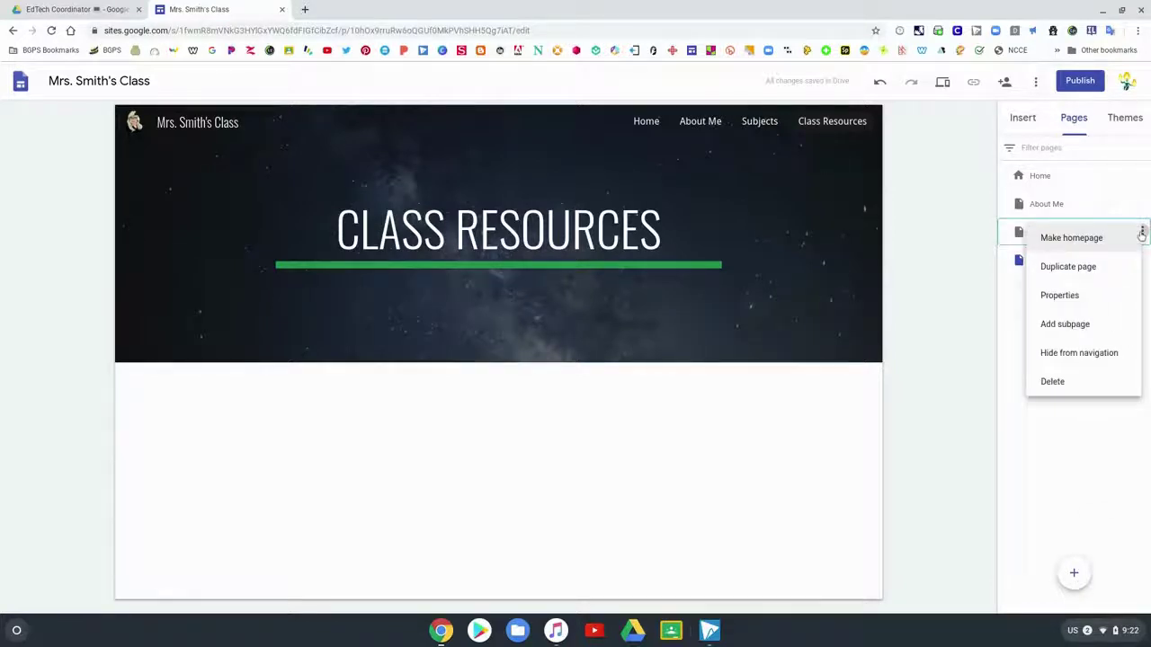
pyautogui.click(1081, 325)
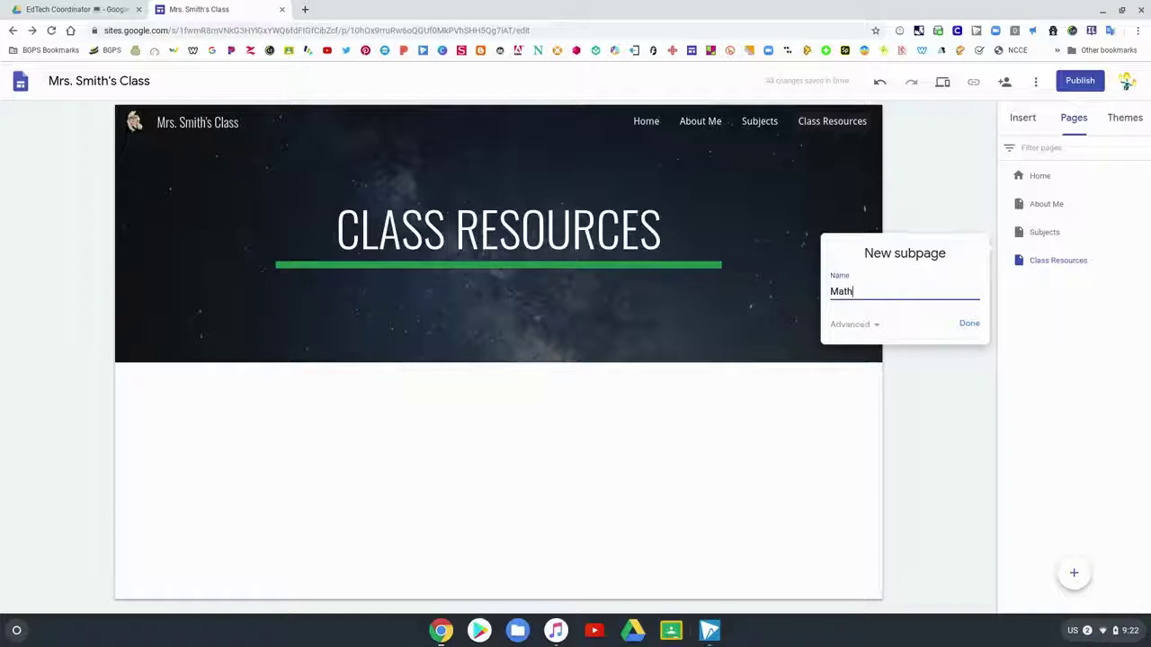
pyautogui.press('Return')
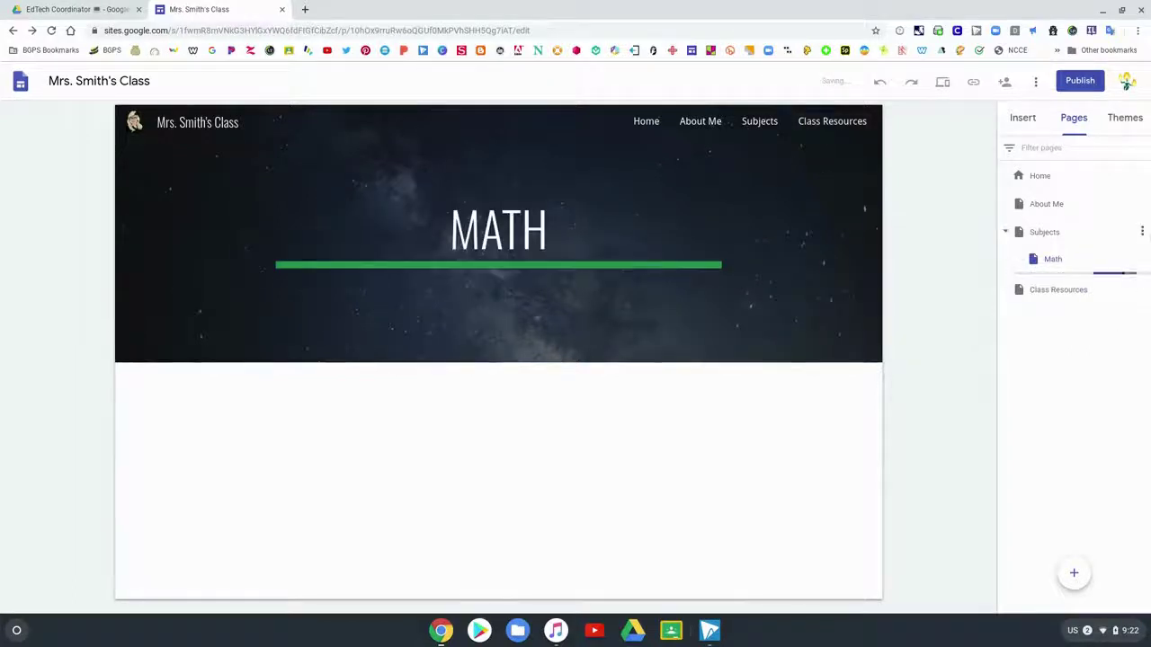
pyautogui.click(1141, 232)
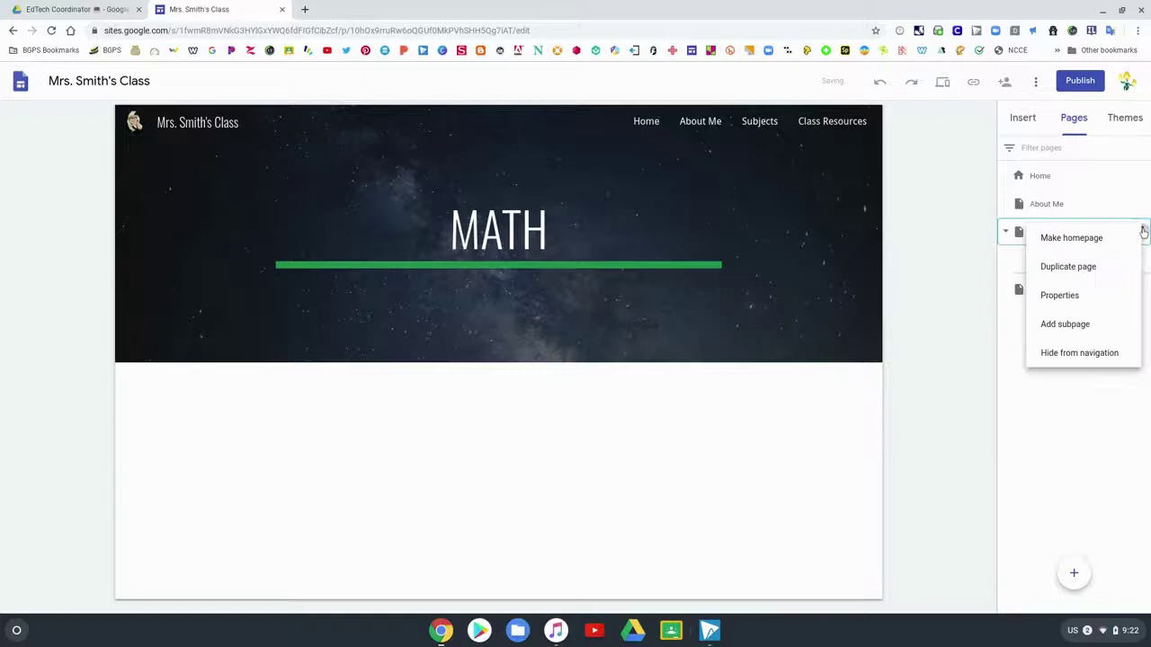
pyautogui.click(1077, 325)
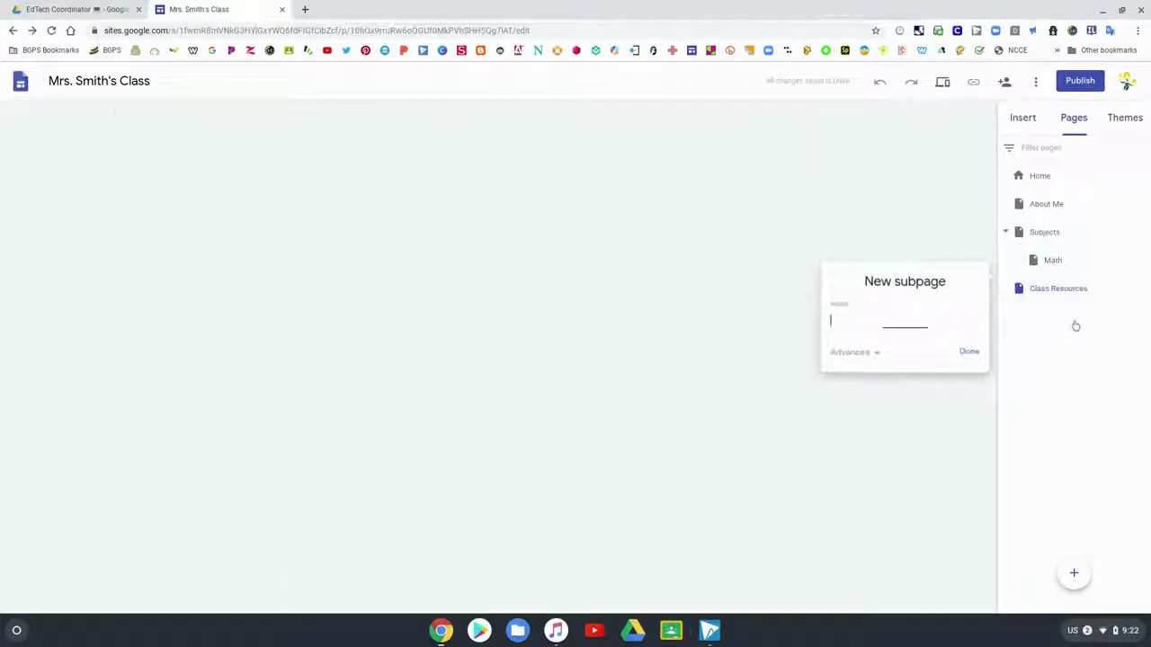
pyautogui.write('Science')
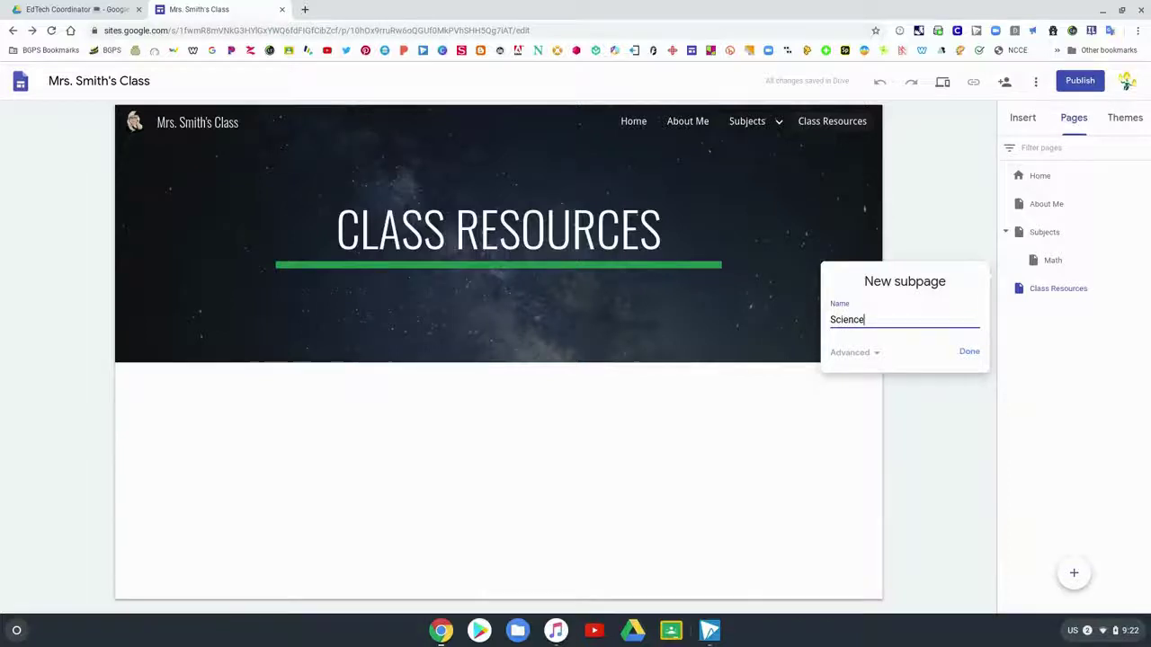
pyautogui.press('Return')
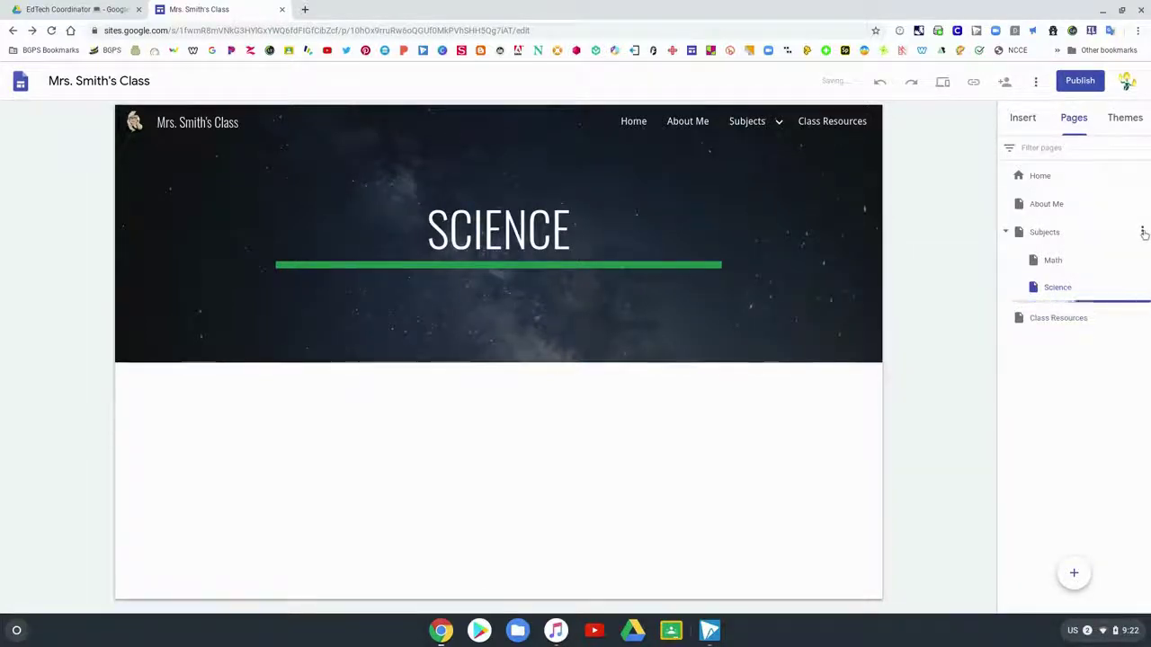
pyautogui.click(1142, 232)
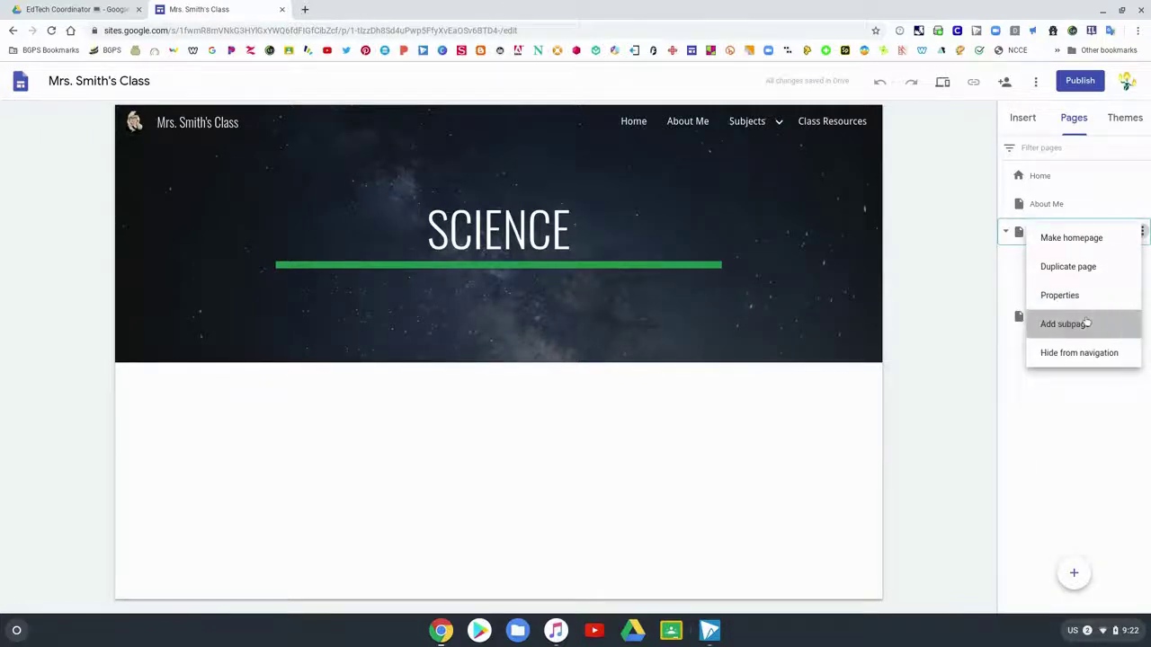
pyautogui.click(1086, 324)
pyautogui.write('Histo')
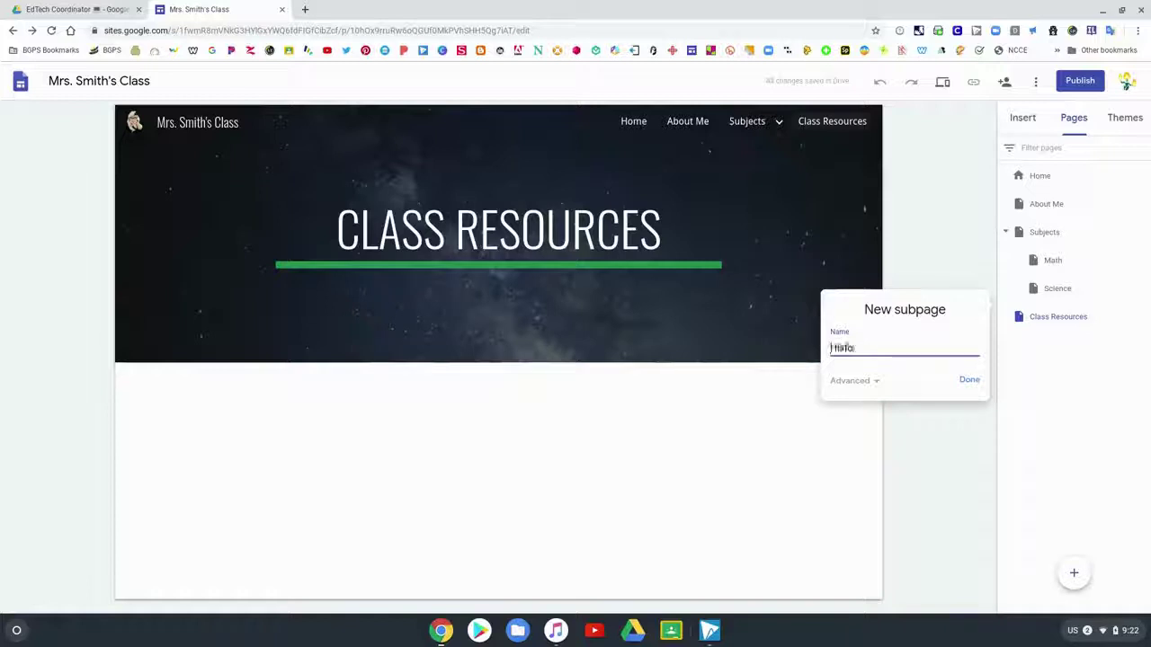
pyautogui.write('ry')
pyautogui.press('Return')
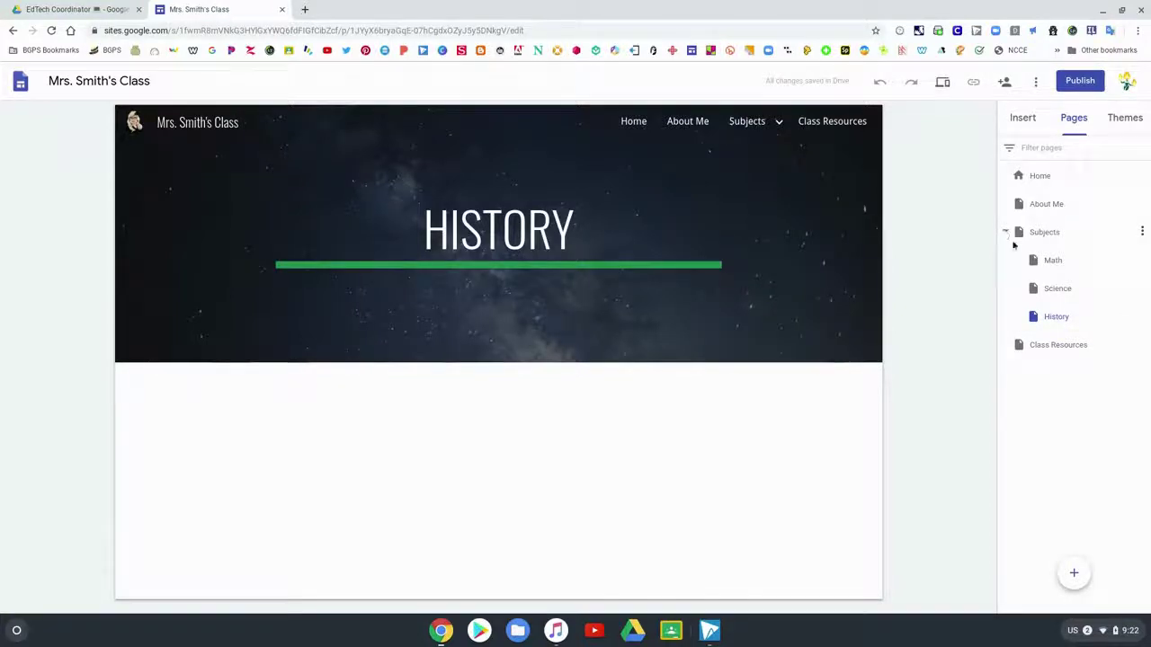
pyautogui.click(1006, 233)
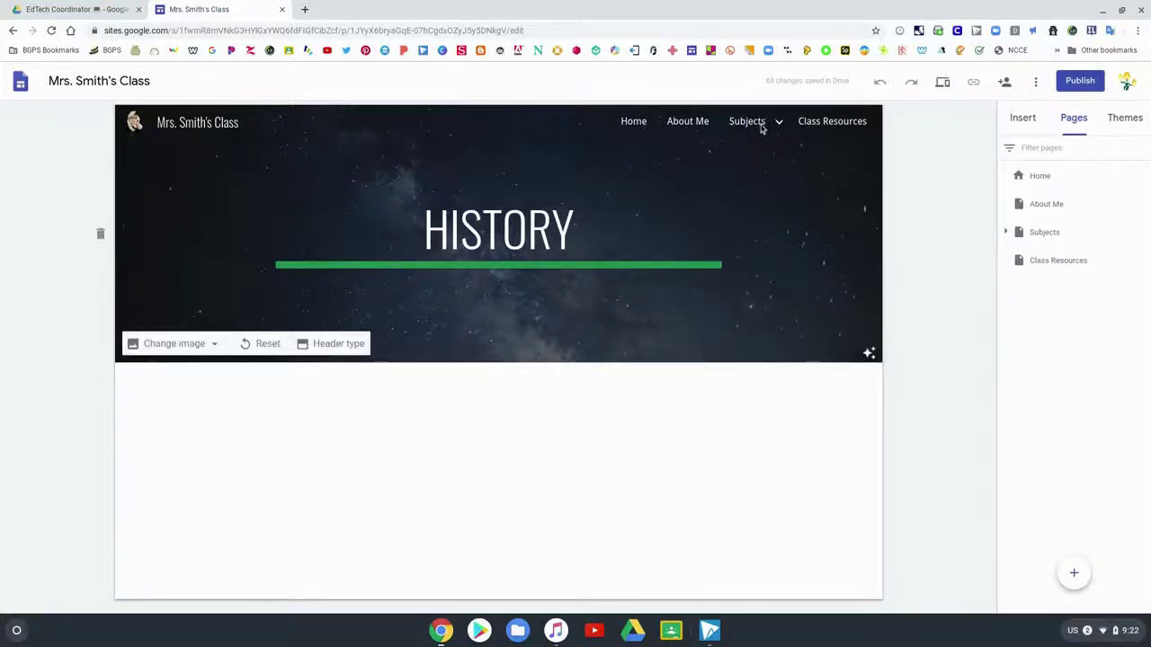
# Step: Check the Subjects dropdown in the header and open the Math subpage
pyautogui.moveTo(779, 123)
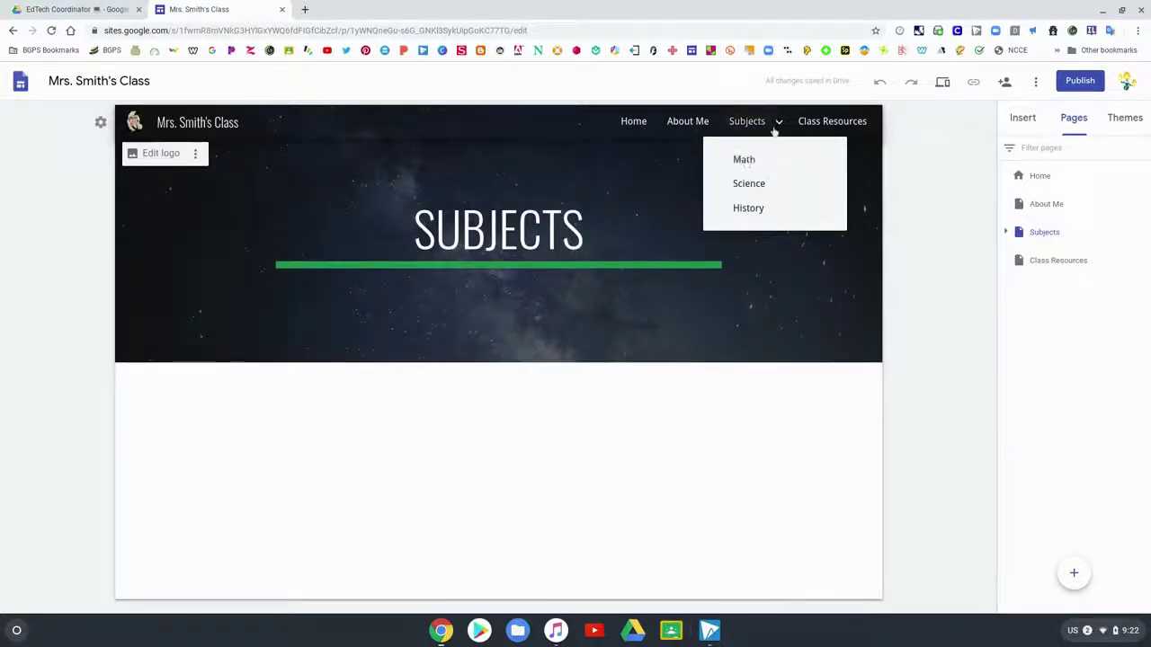
pyautogui.click(746, 160)
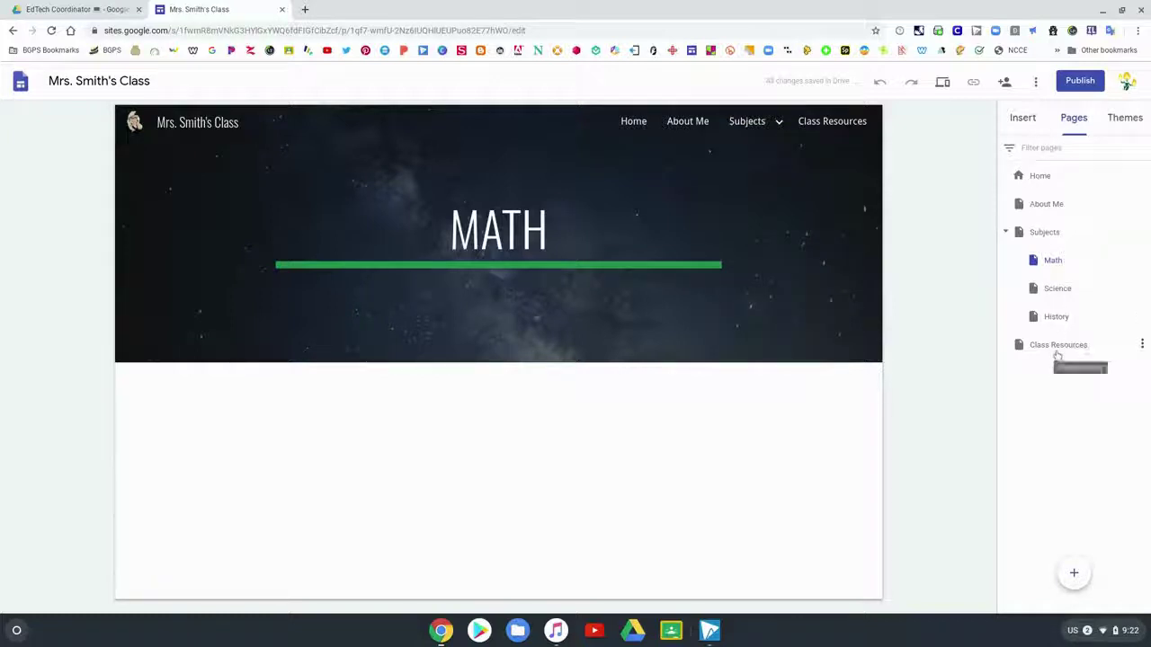
# Step: Open the Science subpage for editing after inspecting the Class Resources and Home options
pyautogui.click(1142, 346)
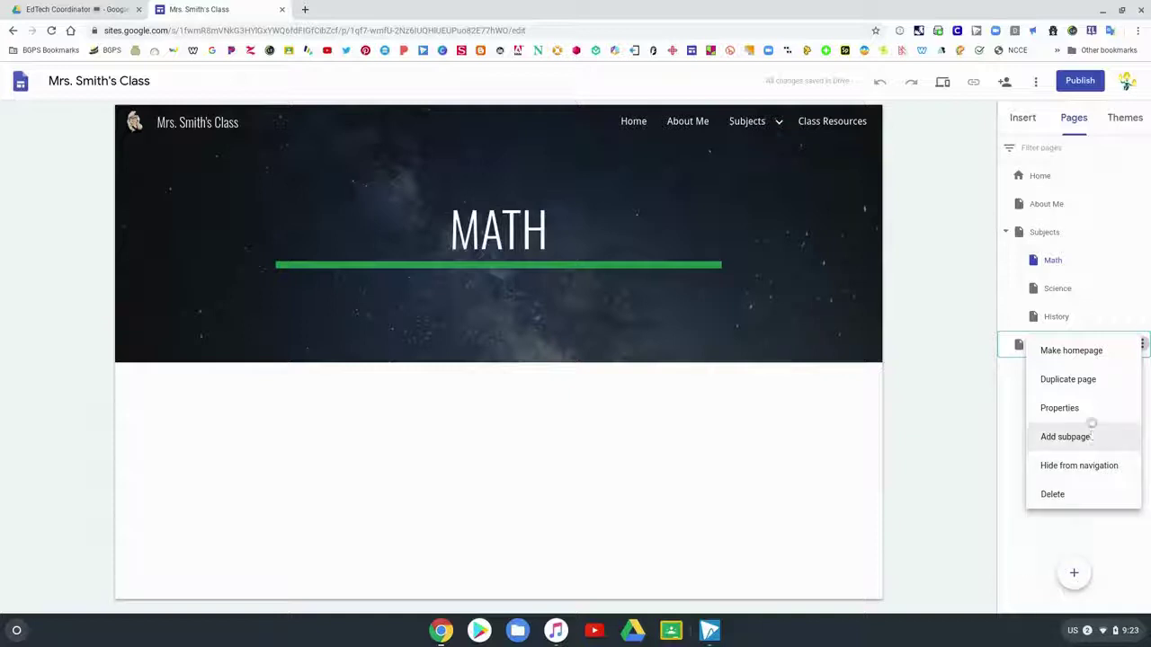
pyautogui.click(1131, 286)
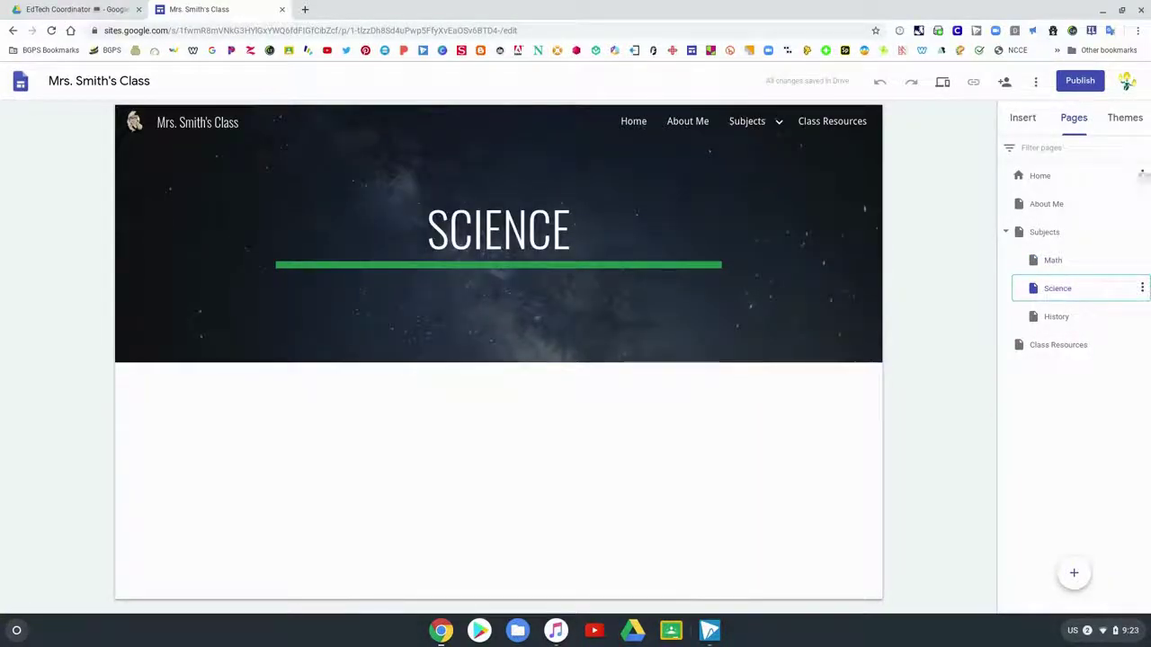
pyautogui.click(1142, 175)
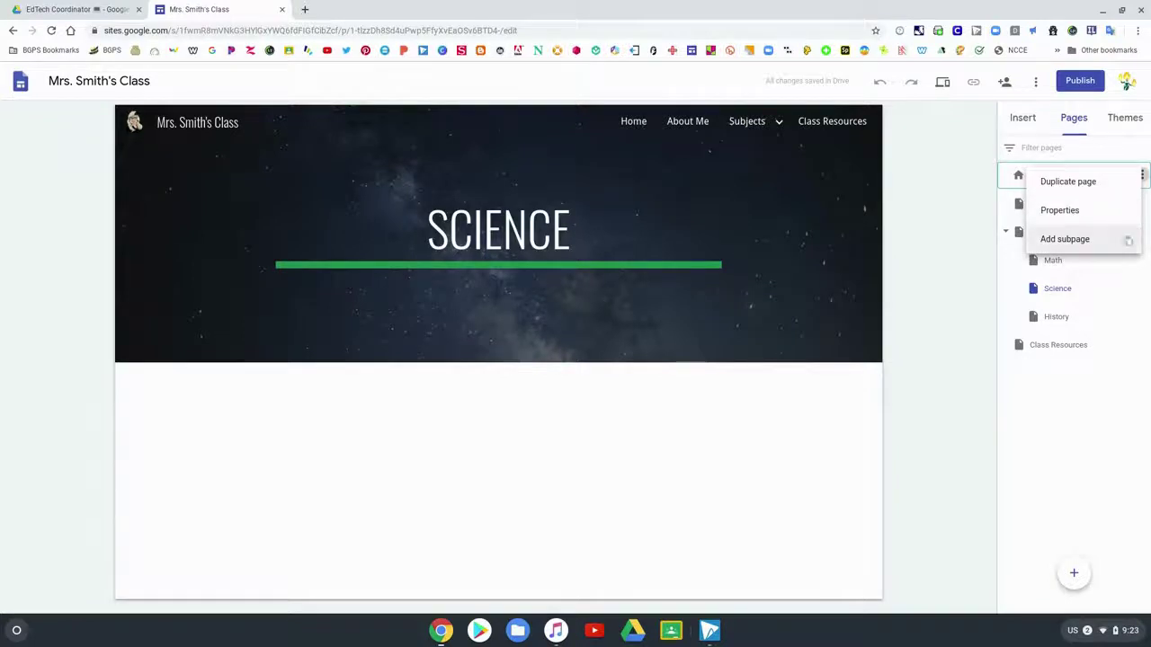
pyautogui.click(1099, 414)
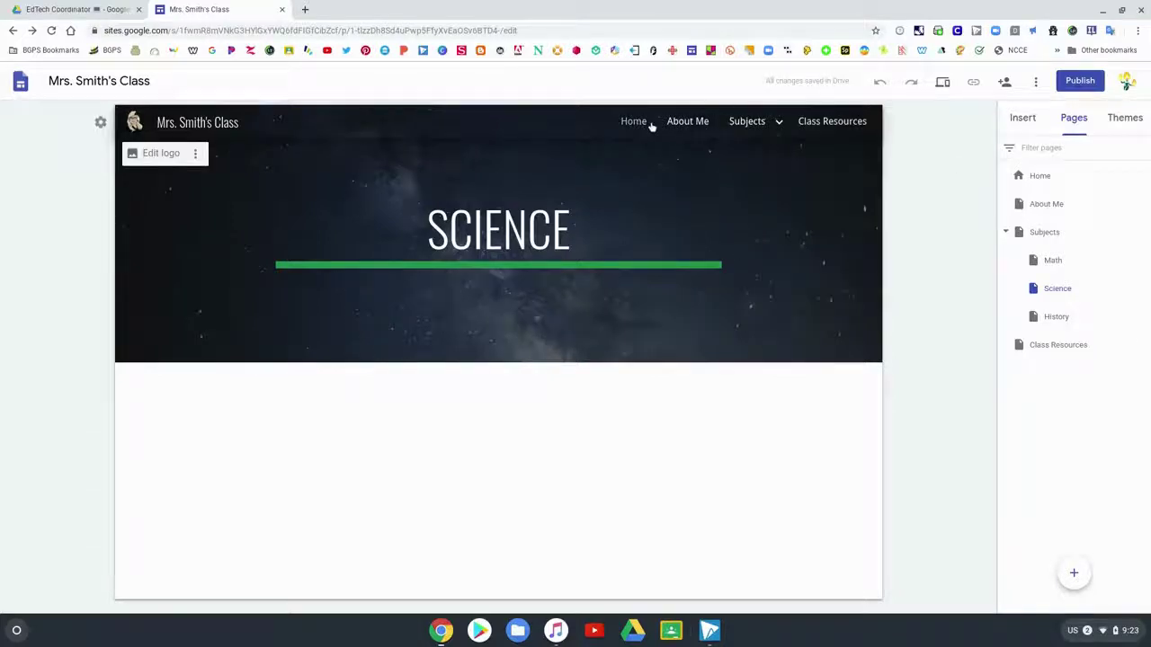
# Step: Switch the site to side navigation and preview the pages in its drawer
pyautogui.click(100, 123)
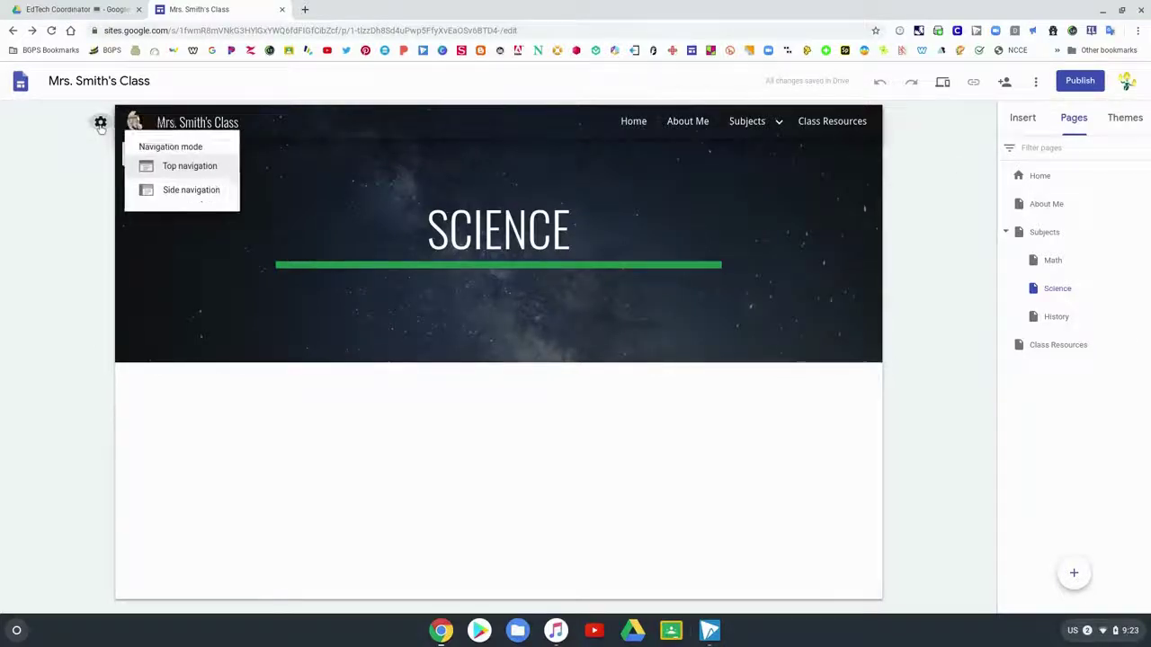
pyautogui.click(187, 190)
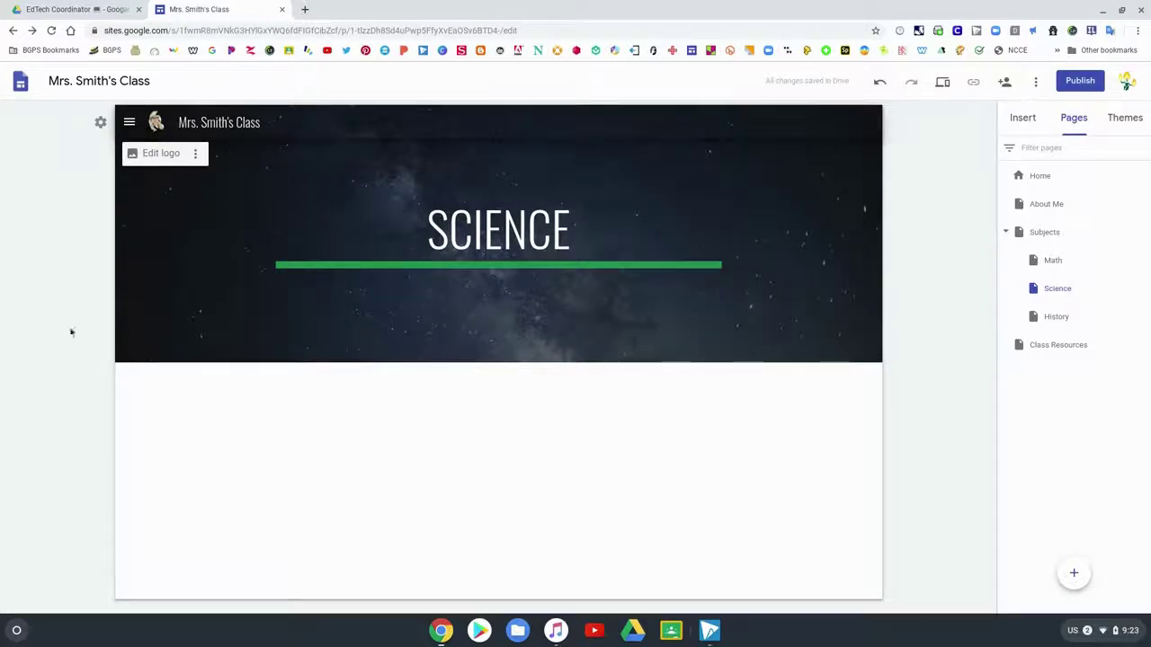
pyautogui.click(131, 123)
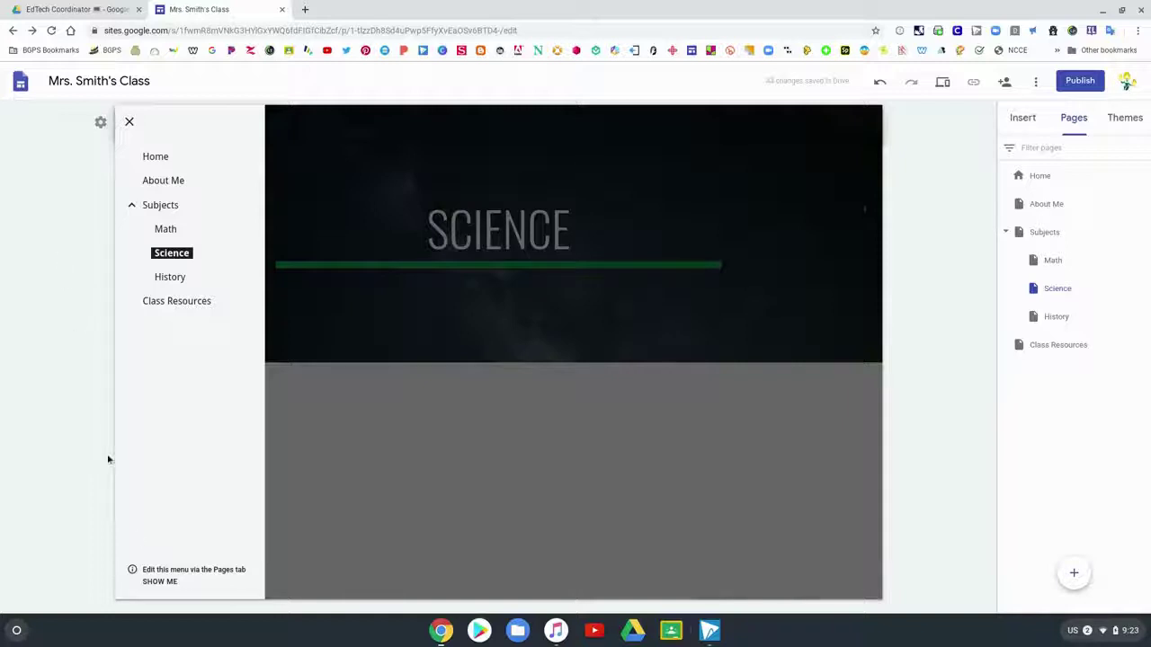
pyautogui.click(159, 582)
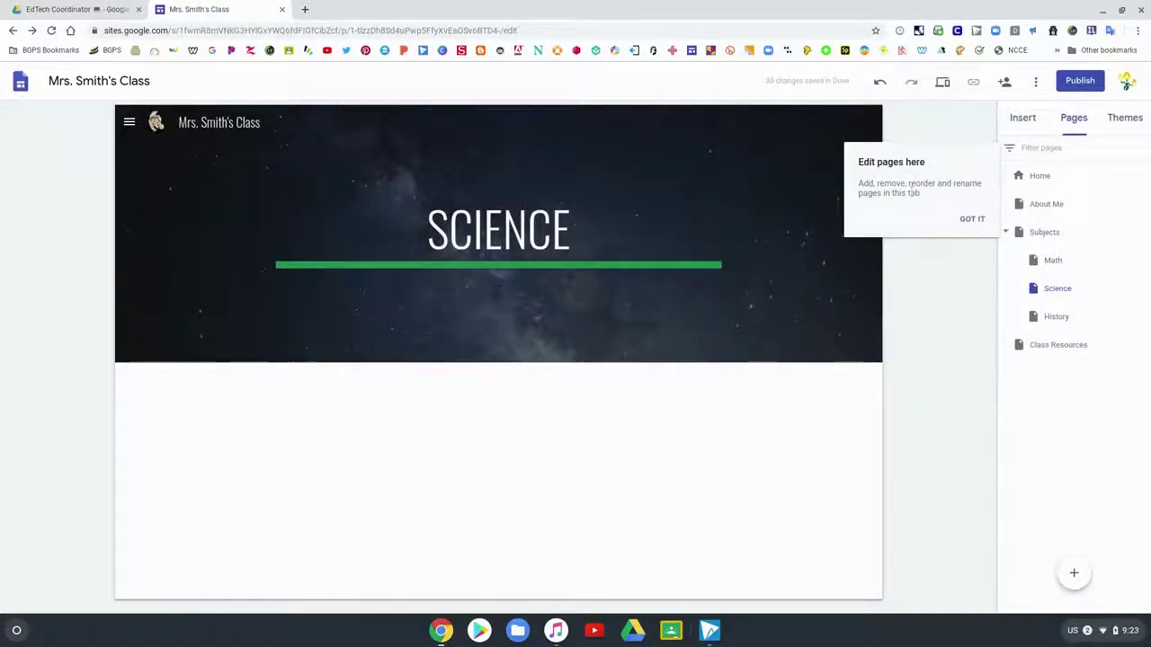
# Step: Reorder pages to Home, Class Resources, Subjects, About Me and restore top navigation
pyautogui.click(970, 220)
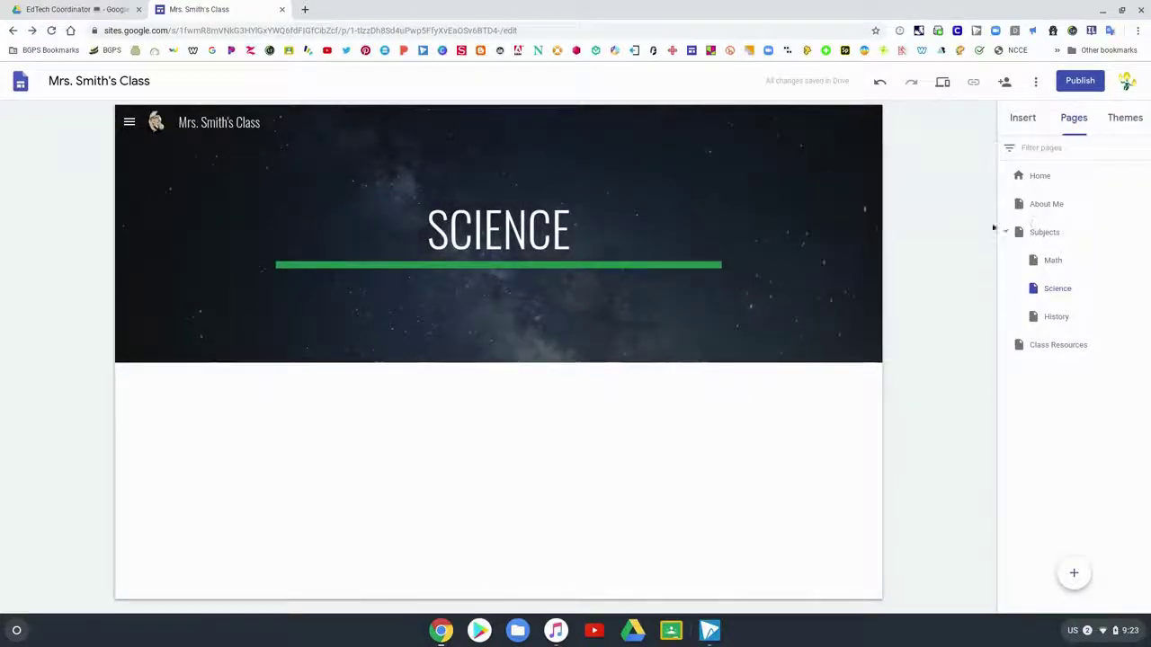
pyautogui.moveTo(1040, 205); pyautogui.dragTo(1049, 359)
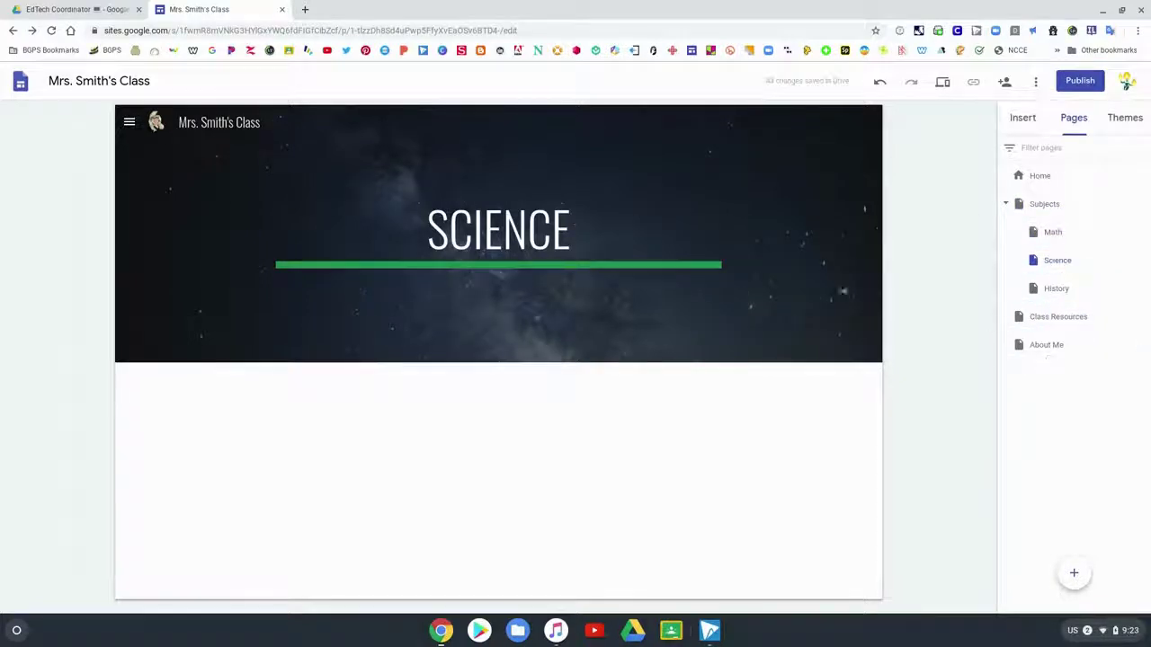
pyautogui.click(129, 122)
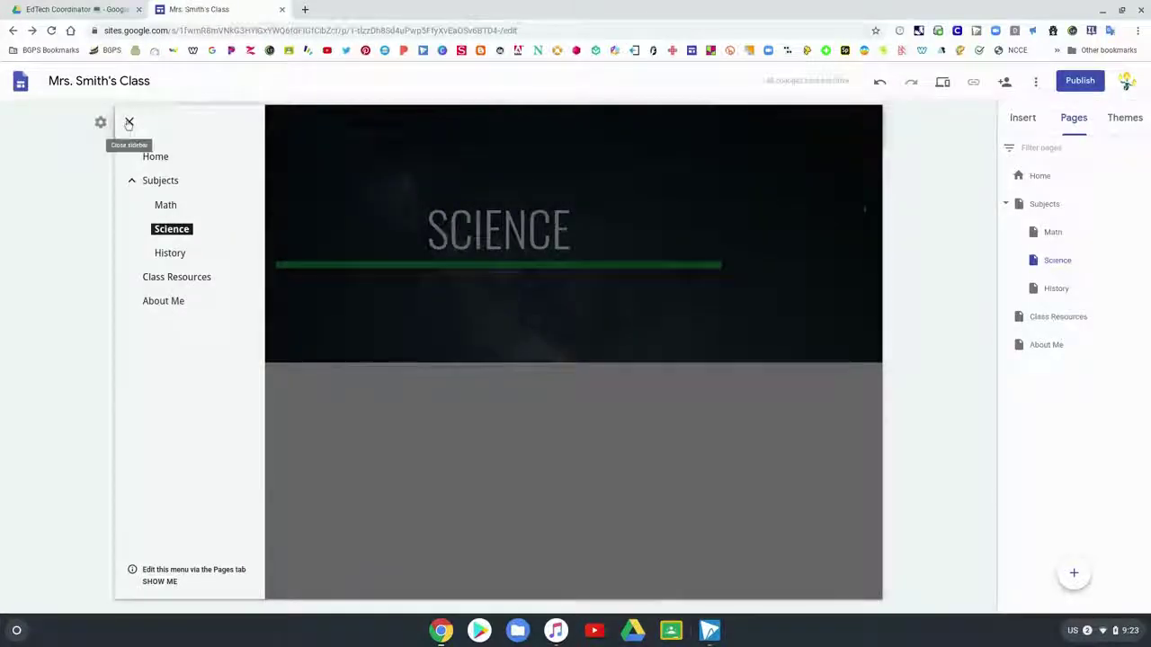
pyautogui.click(128, 121)
pyautogui.click(101, 123)
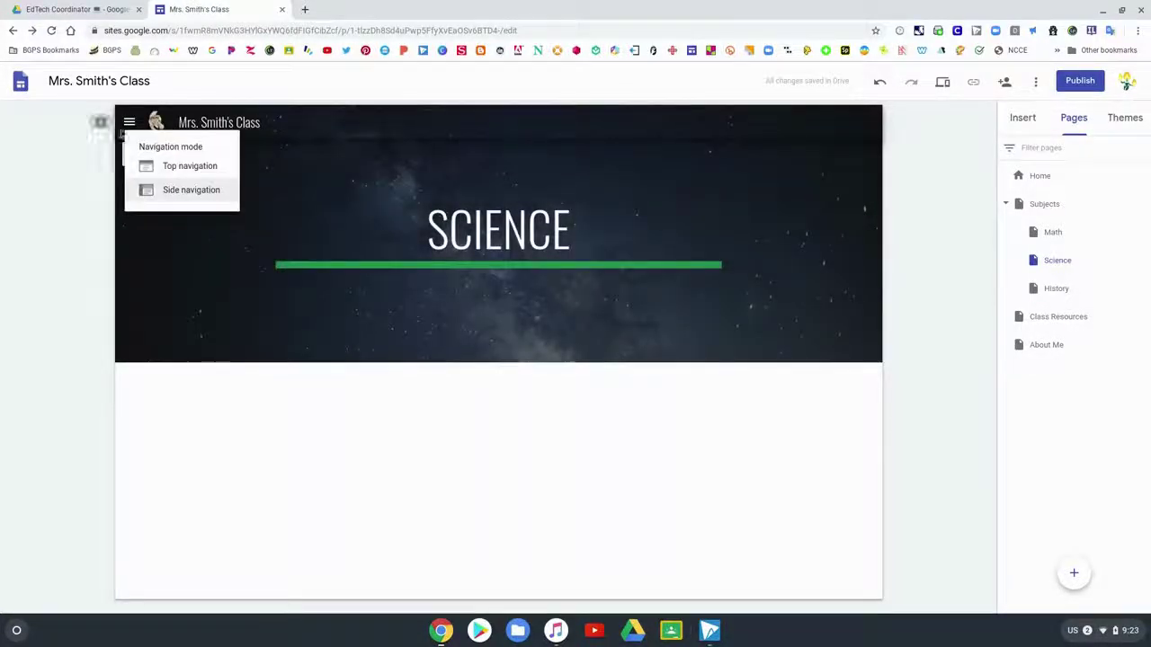
pyautogui.click(191, 164)
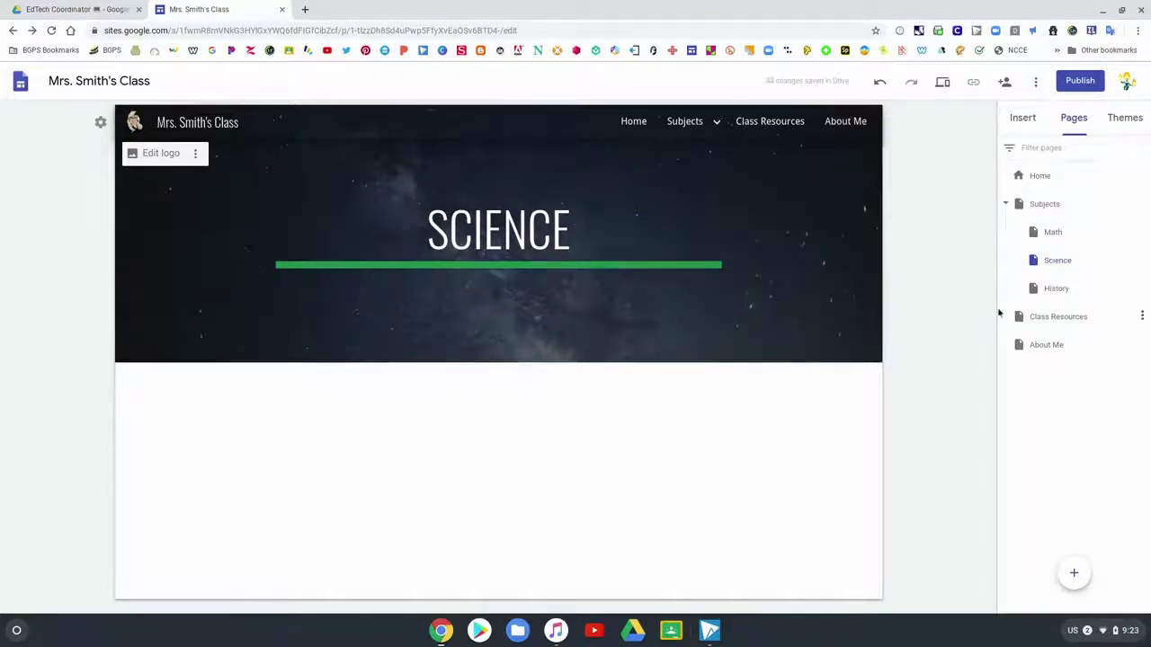
pyautogui.moveTo(1048, 349); pyautogui.dragTo(1063, 312)
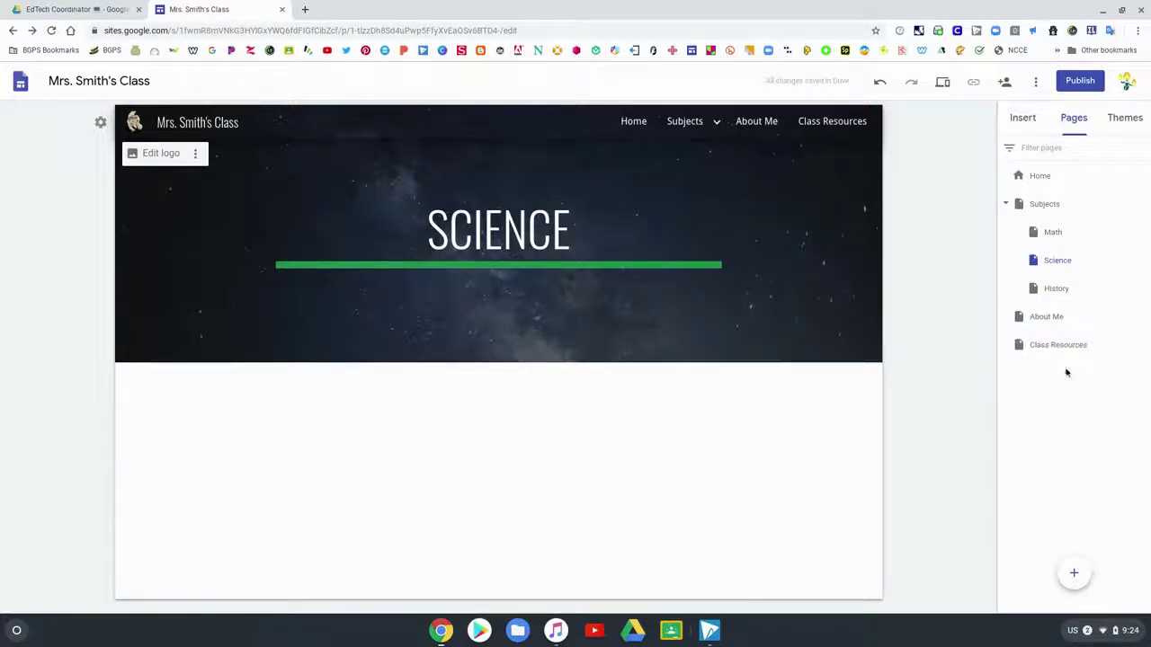
pyautogui.moveTo(1054, 349); pyautogui.dragTo(1038, 197)
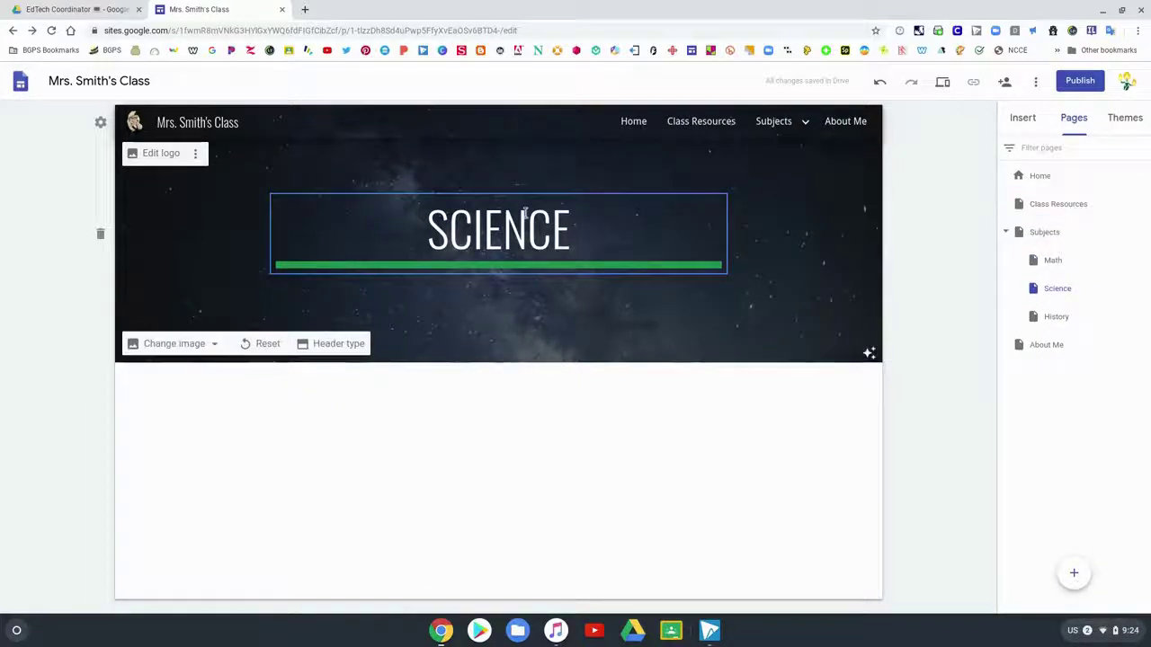
# Step: Open Home, preview side navigation with Subjects expanded, then revert to top navigation
pyautogui.click(100, 122)
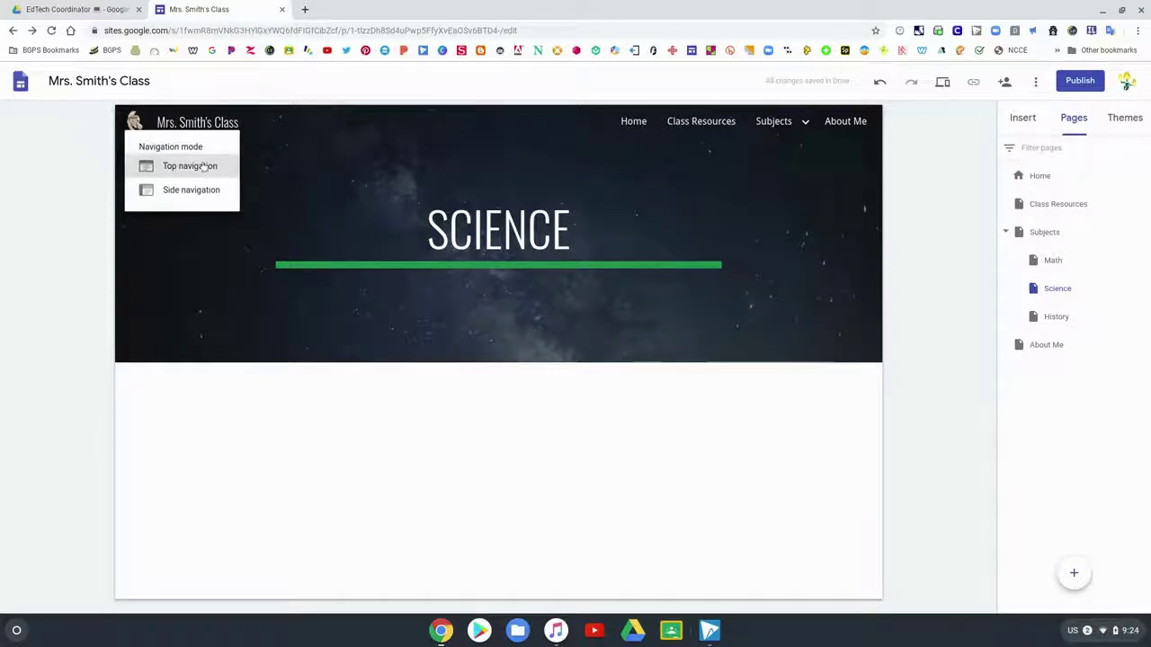
pyautogui.click(207, 191)
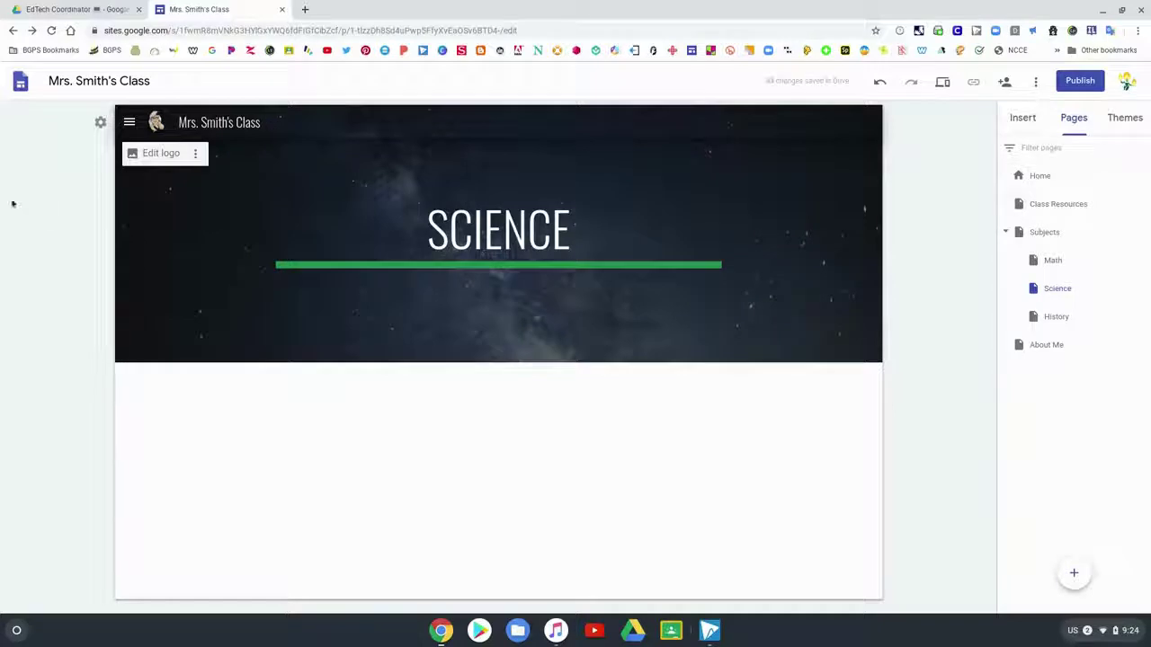
pyautogui.click(1038, 179)
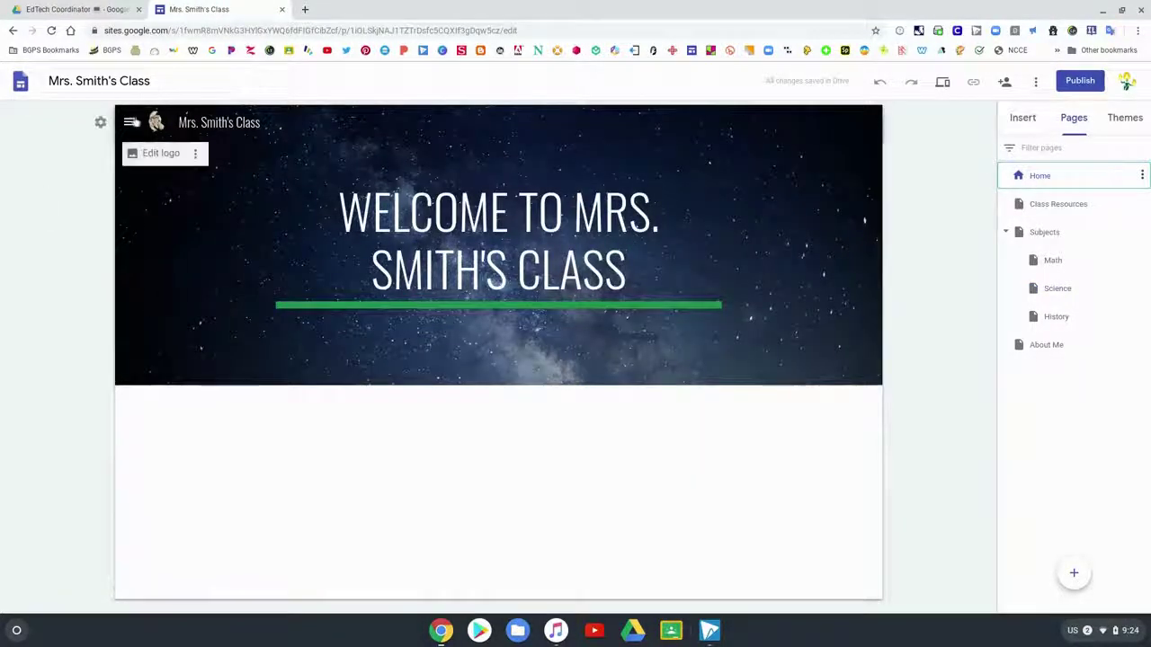
pyautogui.click(131, 123)
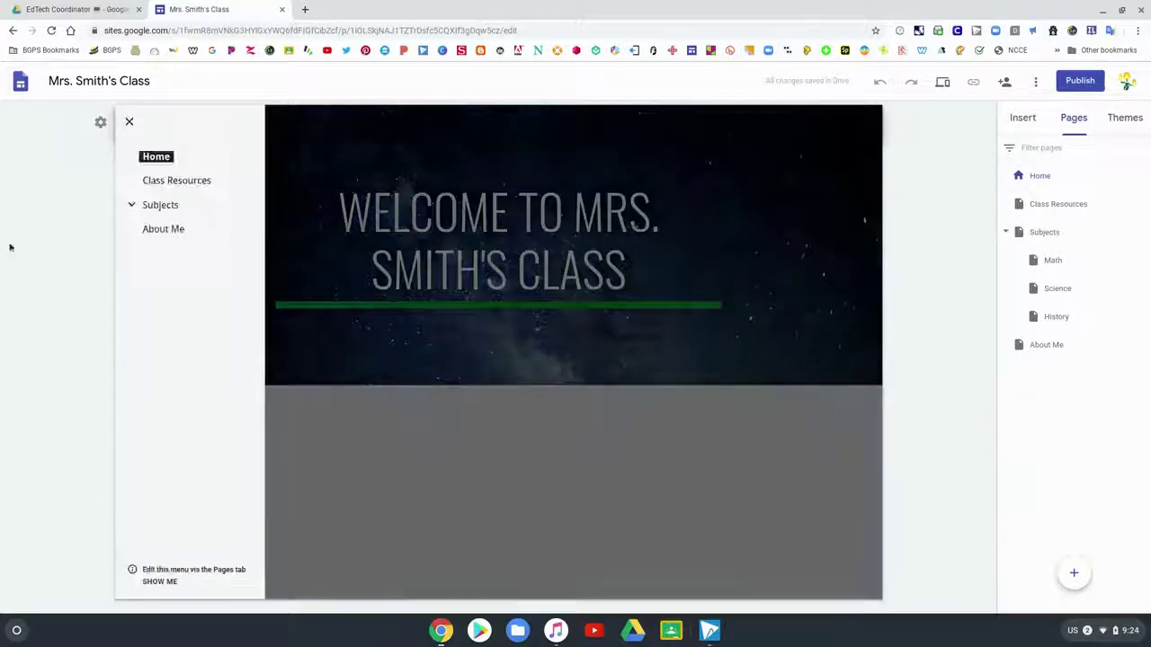
pyautogui.click(132, 206)
pyautogui.click(134, 207)
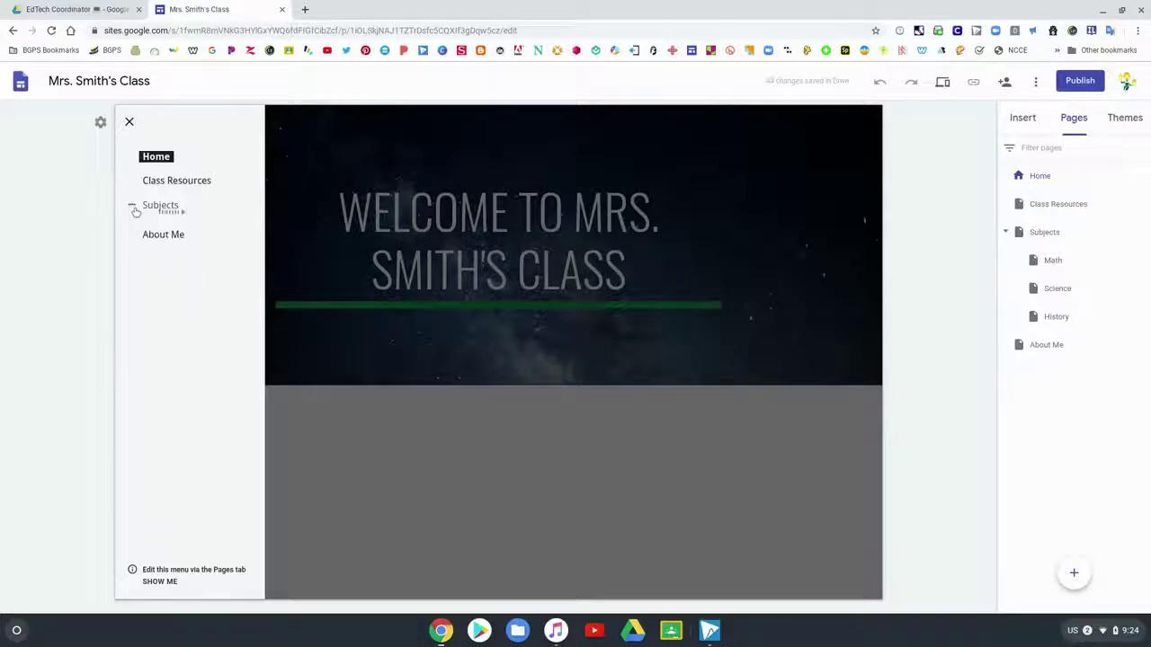
pyautogui.click(129, 122)
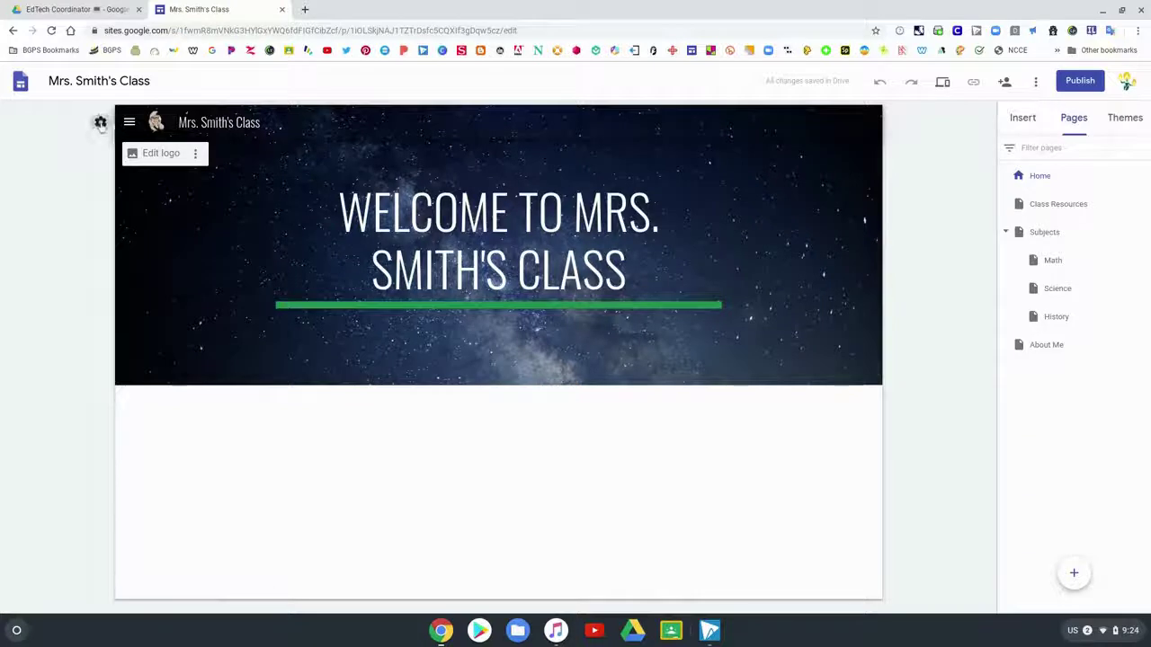
pyautogui.click(100, 121)
pyautogui.click(180, 165)
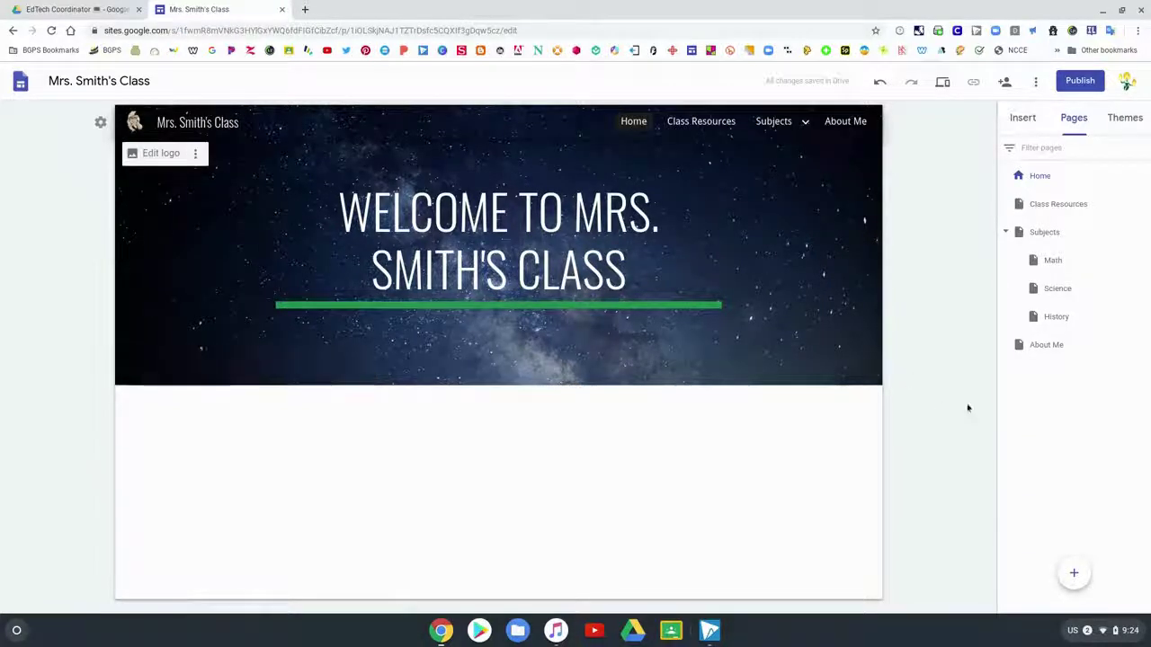